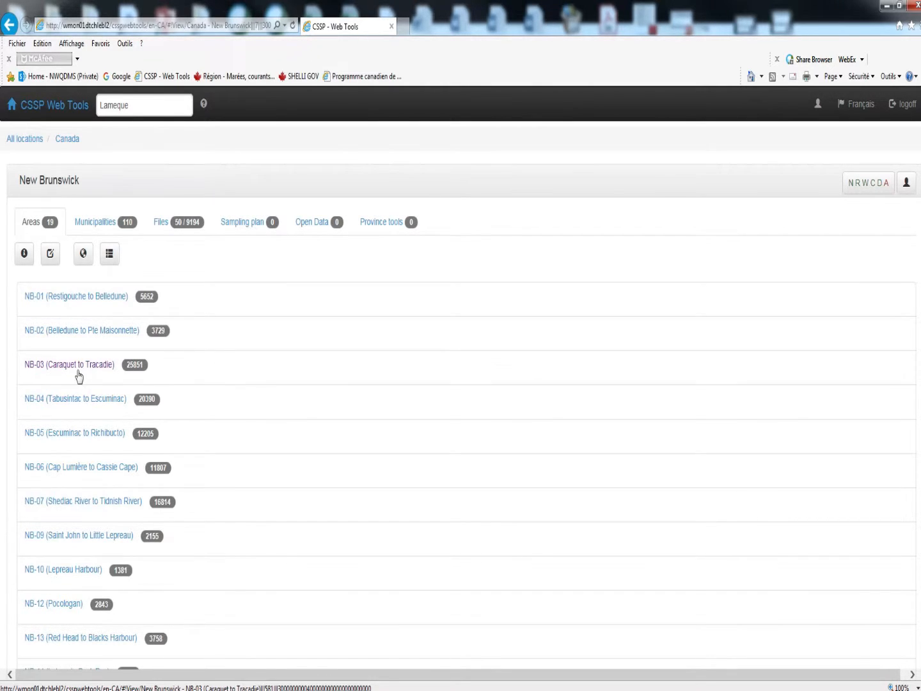
Open subsector NB-03-030-001 (Baie de Lamèque) through area NB-03 (Caraquet to Tracadie) and sector NB-03-030 (Iles Lamèque)
left_click(79, 369)
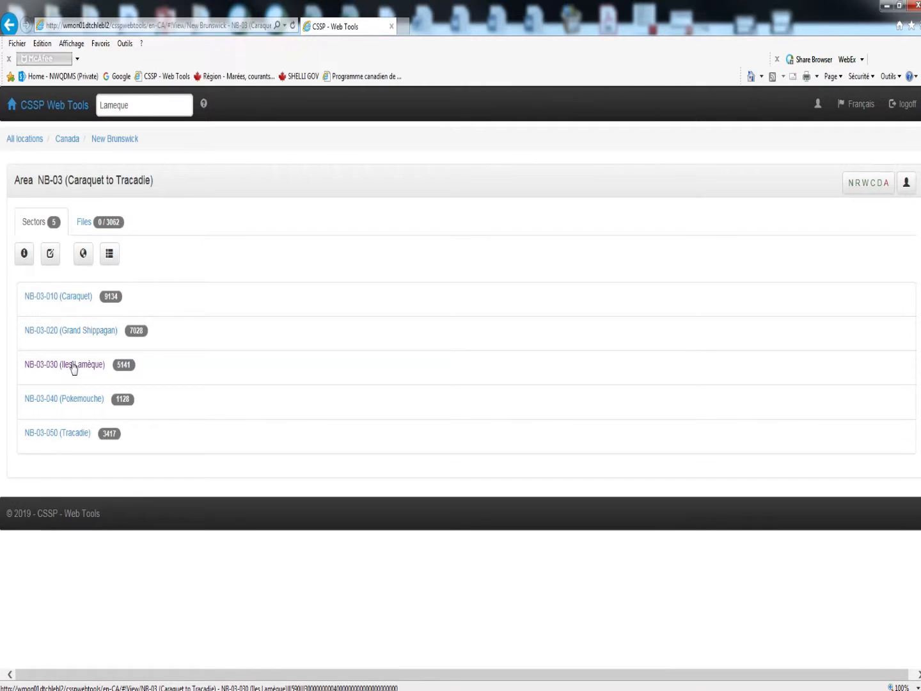
left_click(72, 367)
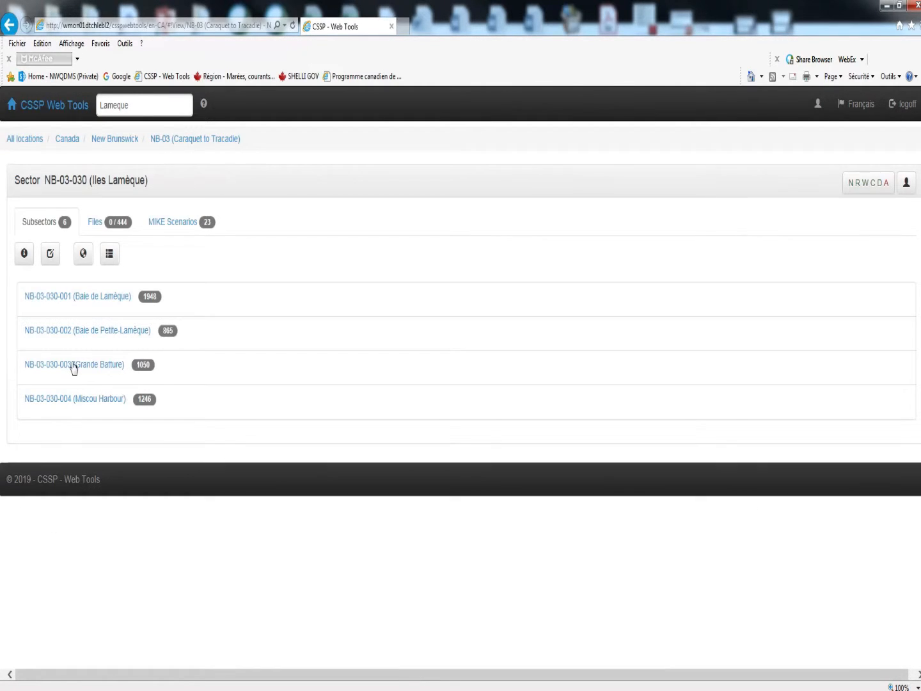
left_click(83, 299)
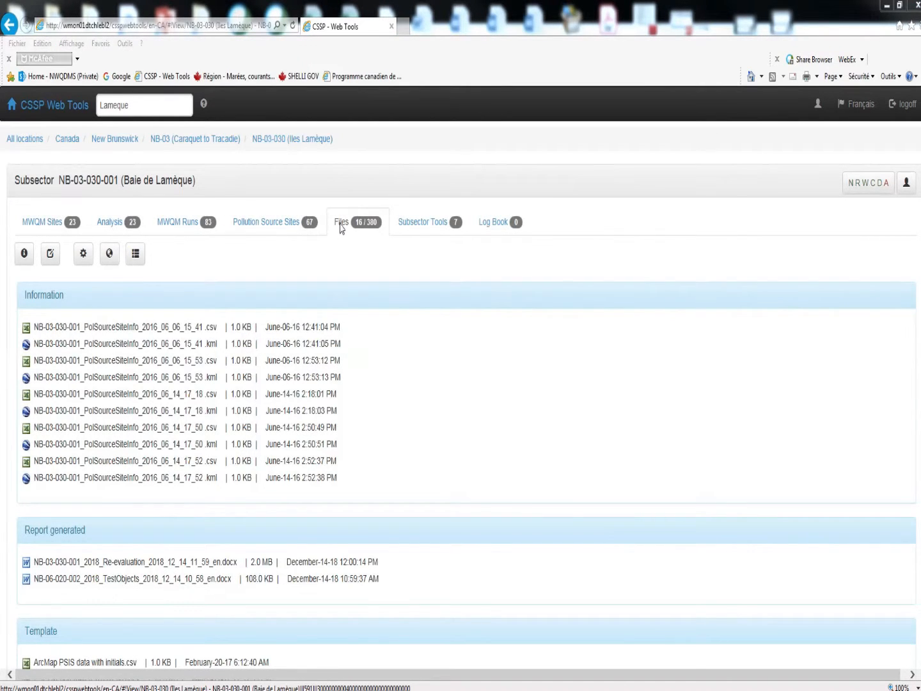
Show the document creation options for the subsector's files and expand the report sections of the Re-evaluation document
left_click(83, 258)
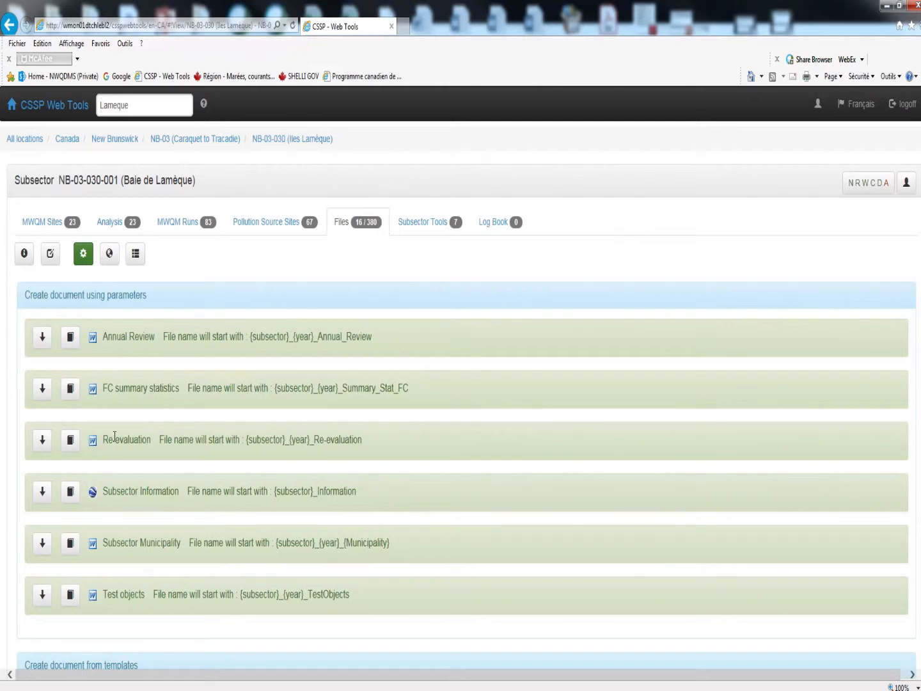
left_click(72, 440)
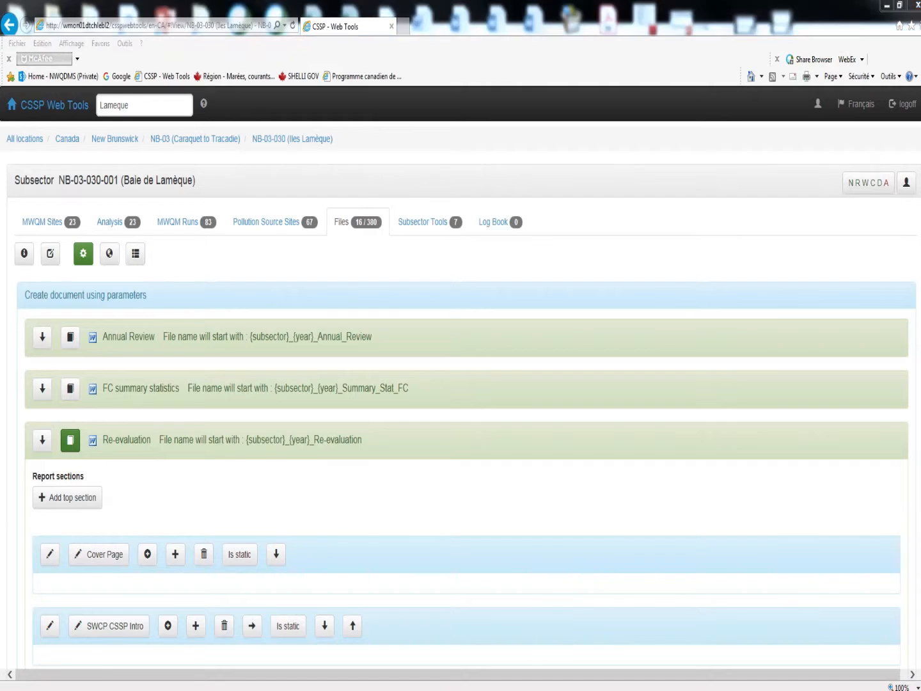
scroll(162, 258, "down", 4)
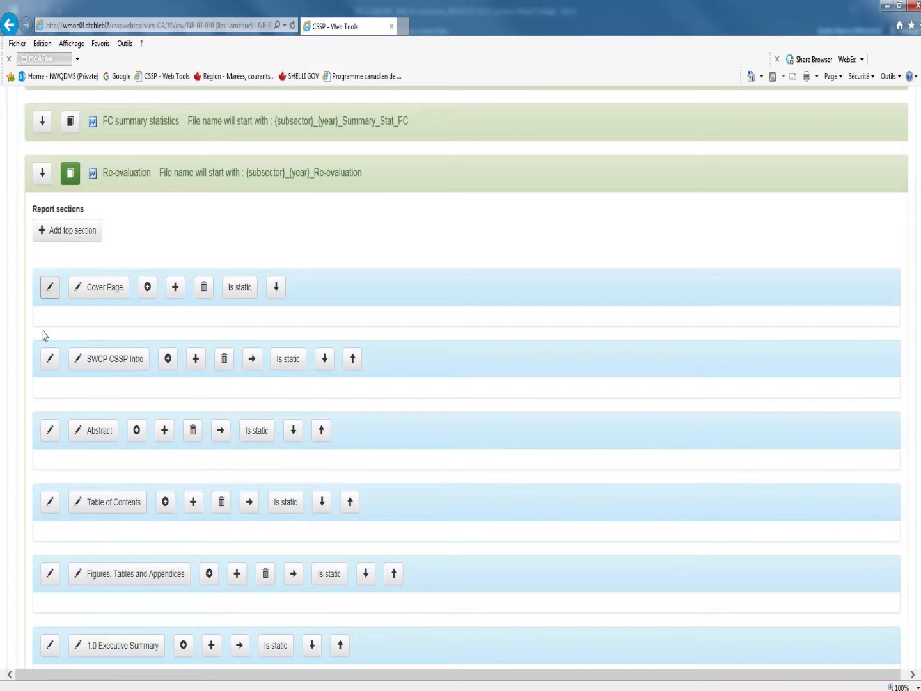
Show and hide the name field of the Cover Page section, and look through the Re-evaluation report's section hierarchy
left_click(78, 291)
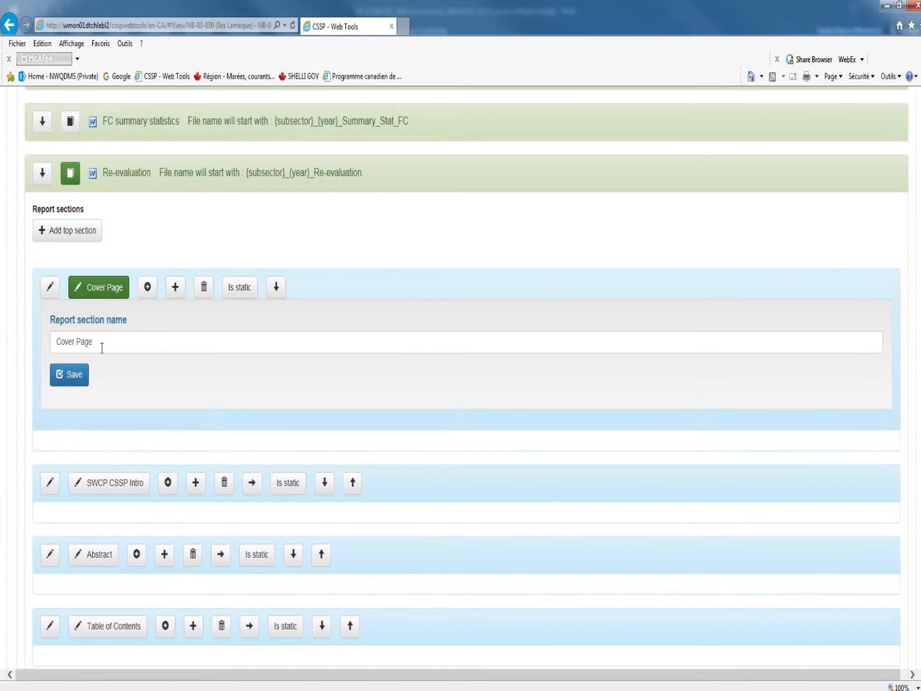
left_click(75, 293)
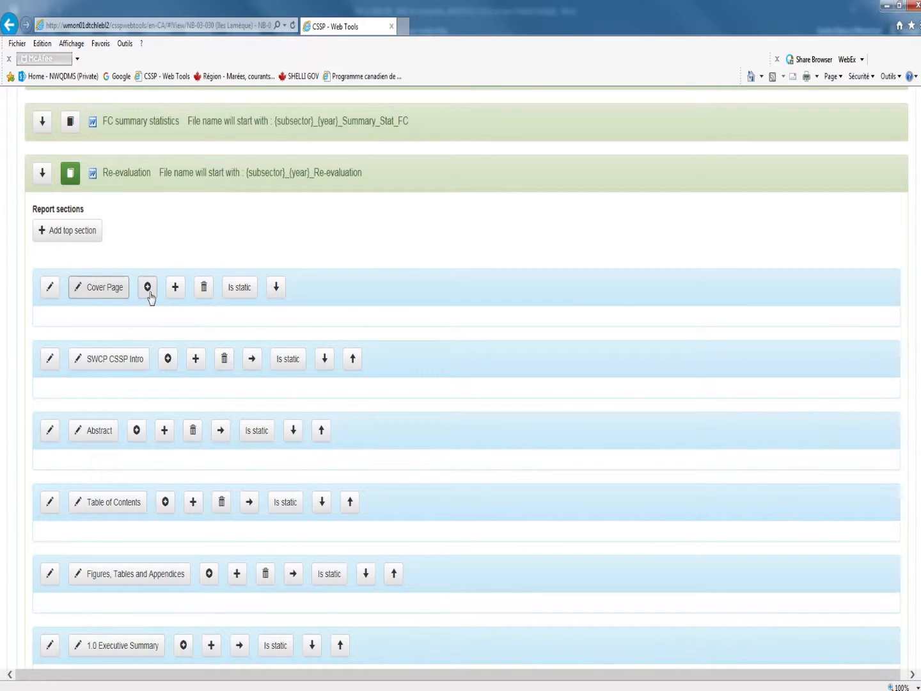
scroll(160, 353, "down", 4)
scroll(160, 353, "down", 12)
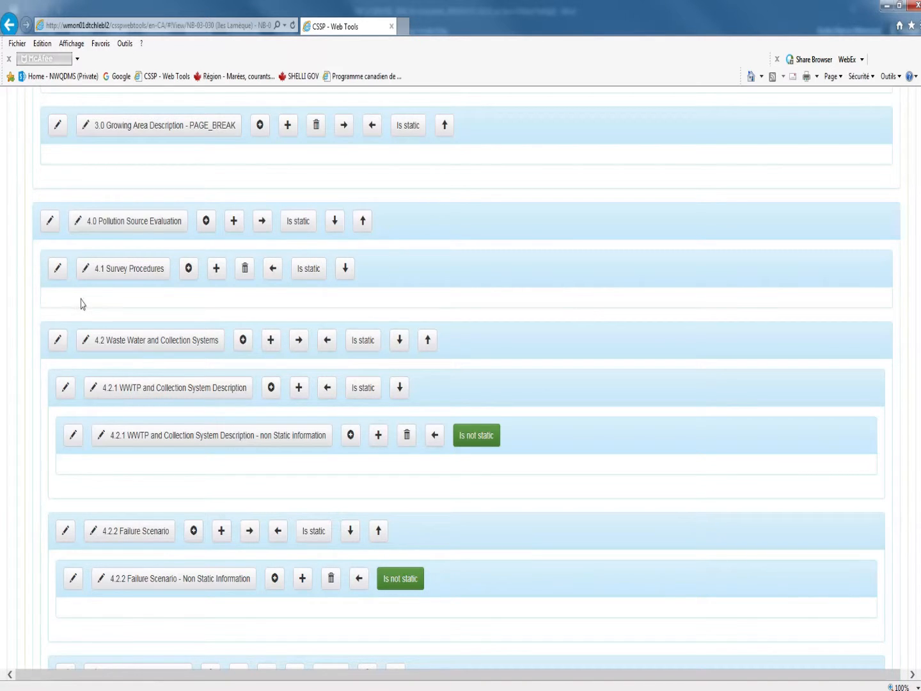
scroll(123, 324, "up", 5)
scroll(101, 289, "up", 10)
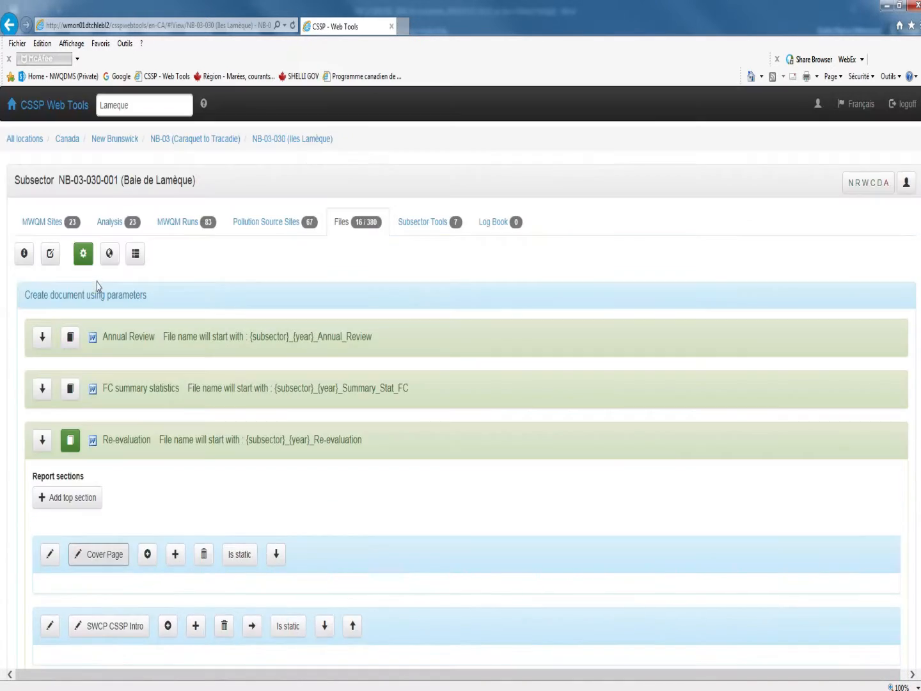
Examine the static and non-static settings of the report sections from Cover Page through 1.0 Executive Summary
scroll(147, 530, "down", 1)
scroll(134, 467, "down", 1)
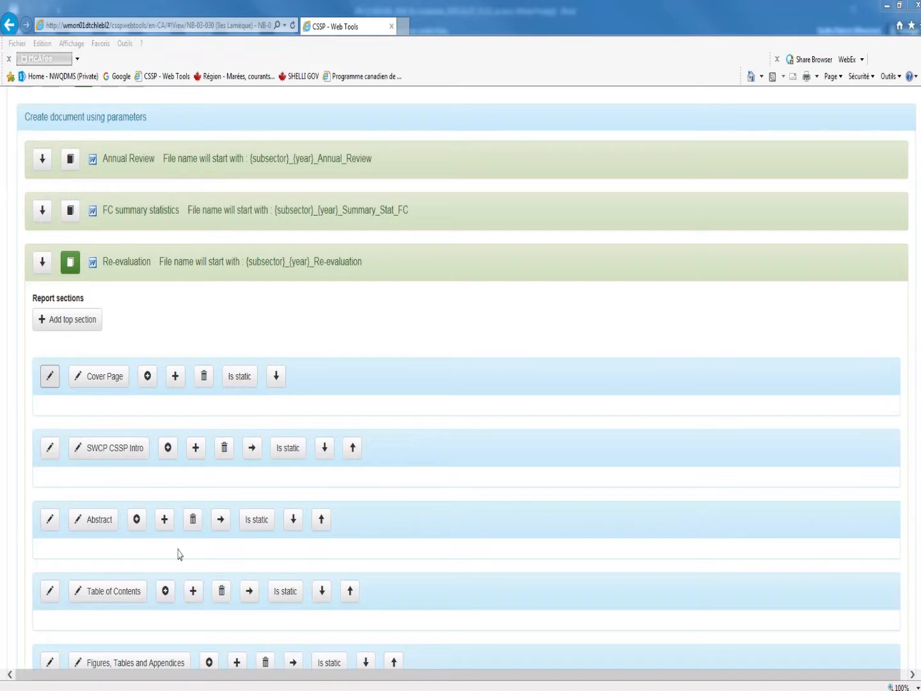
left_click(505, 516)
scroll(498, 512, "down", 8)
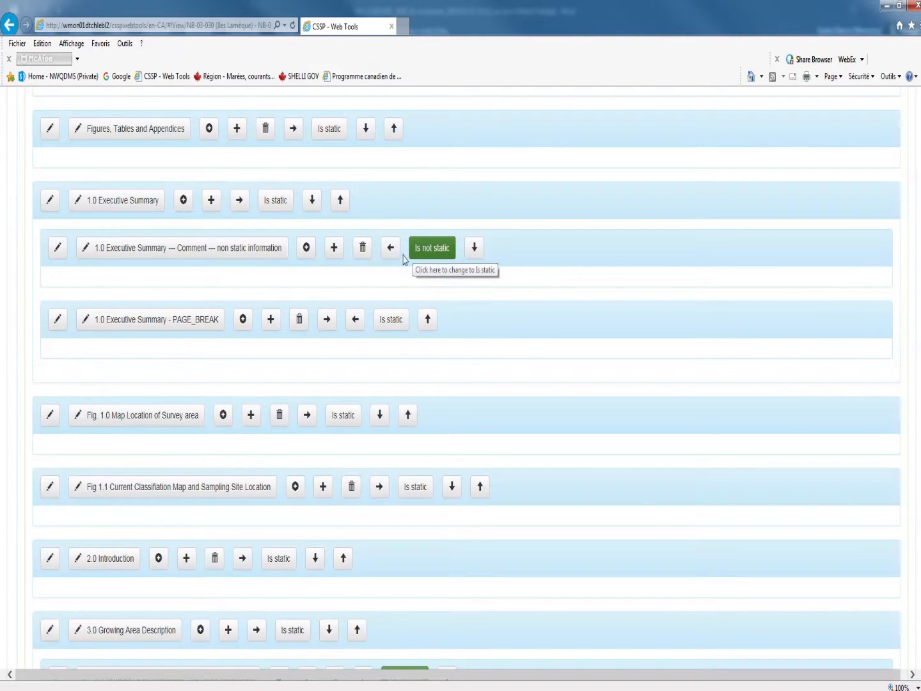
scroll(423, 292, "up", 7)
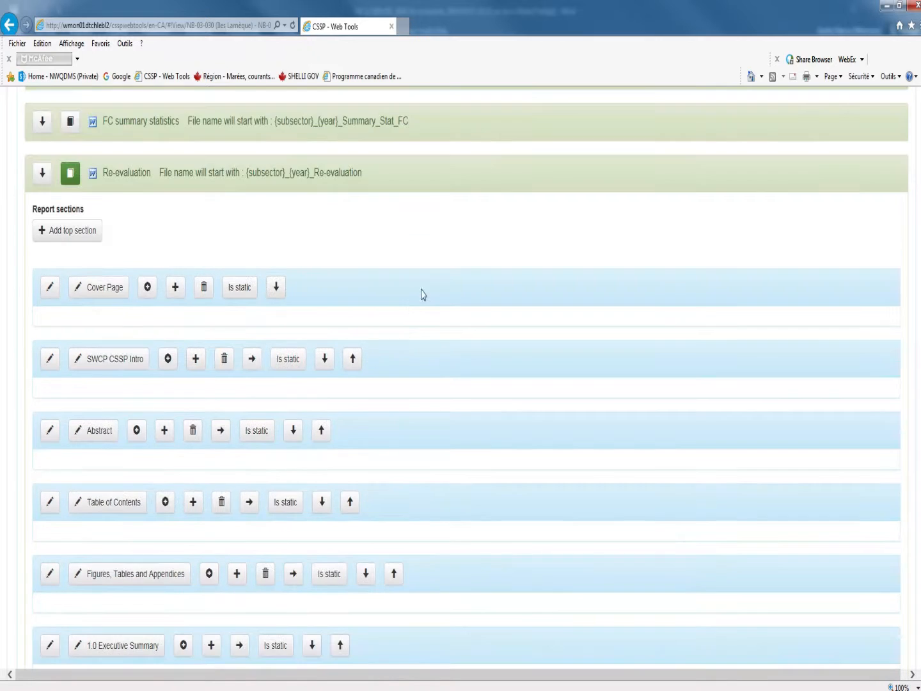
scroll(422, 294, "down", 1)
scroll(97, 536, "down", 1)
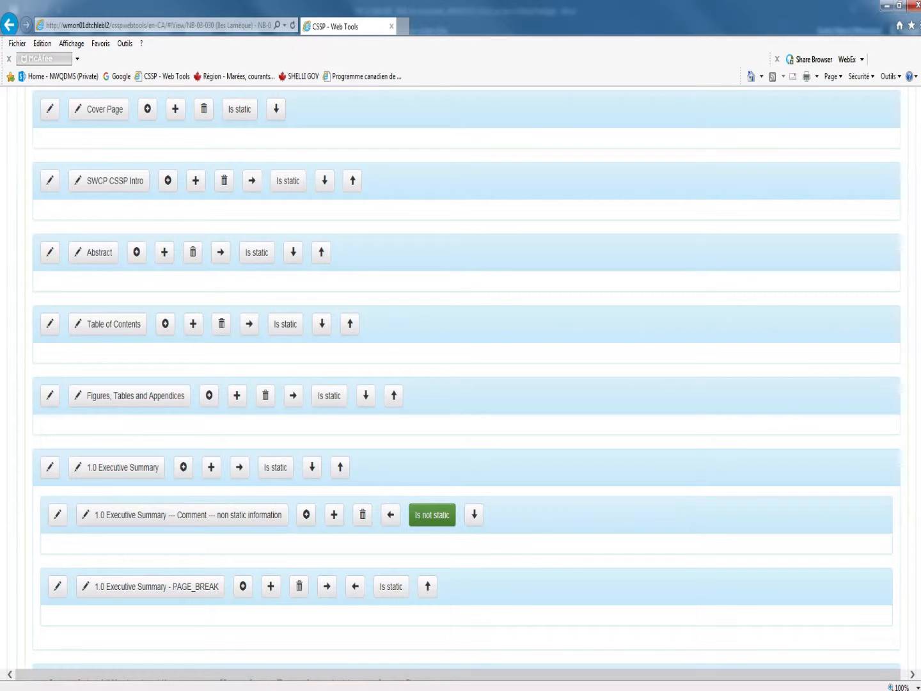
scroll(53, 562, "up", 2)
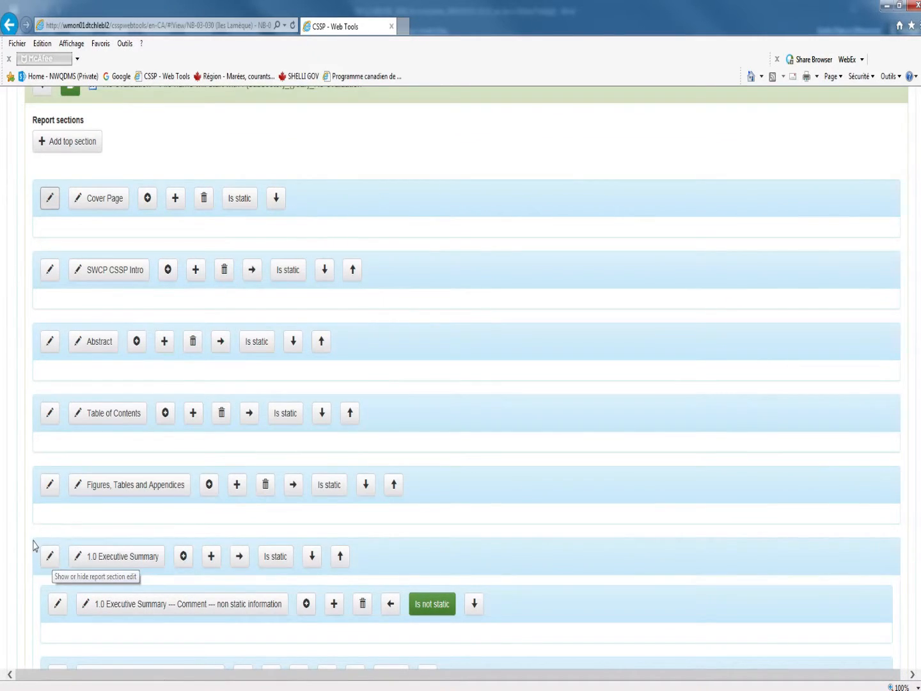
Open the template text of the 1.0 Executive Summary section and view it through to the Comments line
scroll(49, 570, "down", 2)
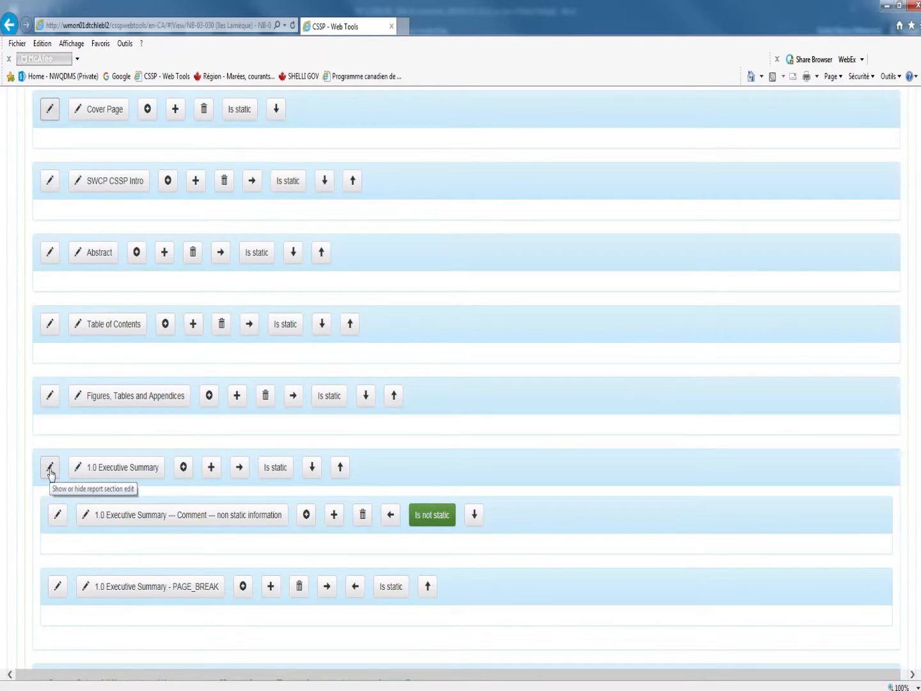
left_click(50, 470)
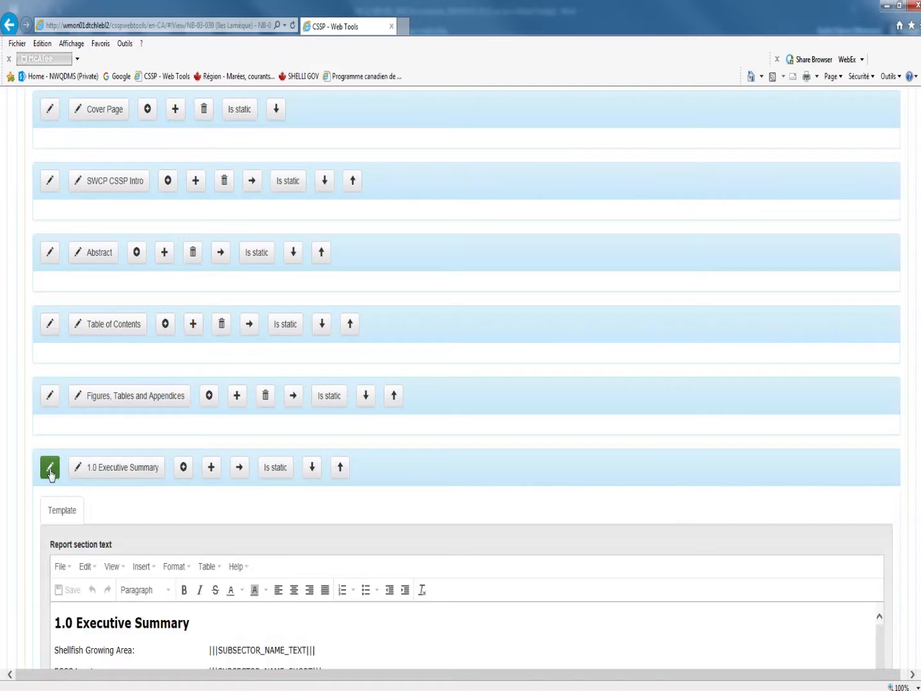
scroll(50, 473, "down", 2)
scroll(51, 474, "down", 2)
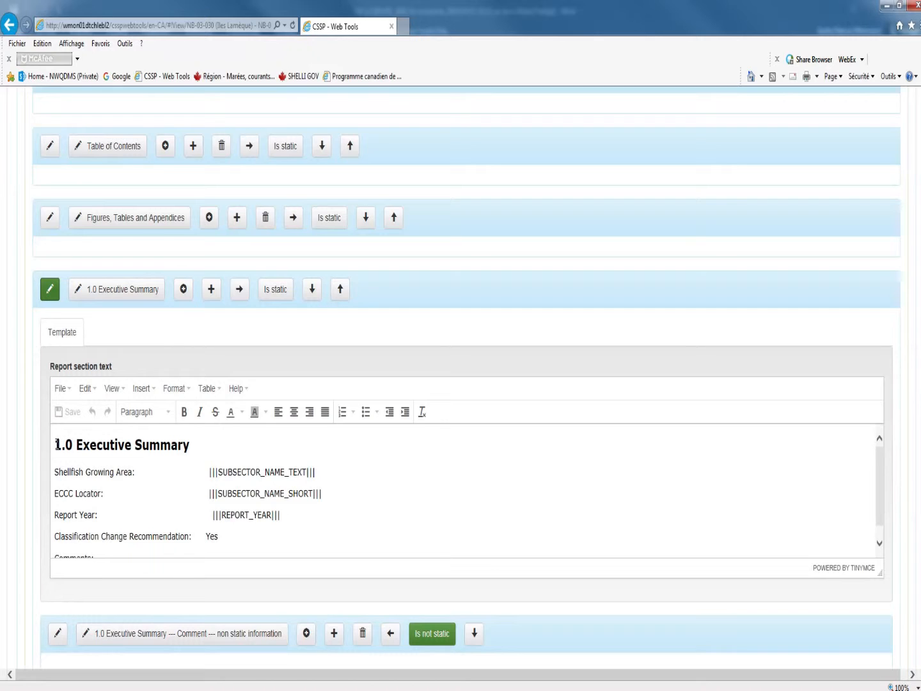
scroll(145, 460, "down", 1)
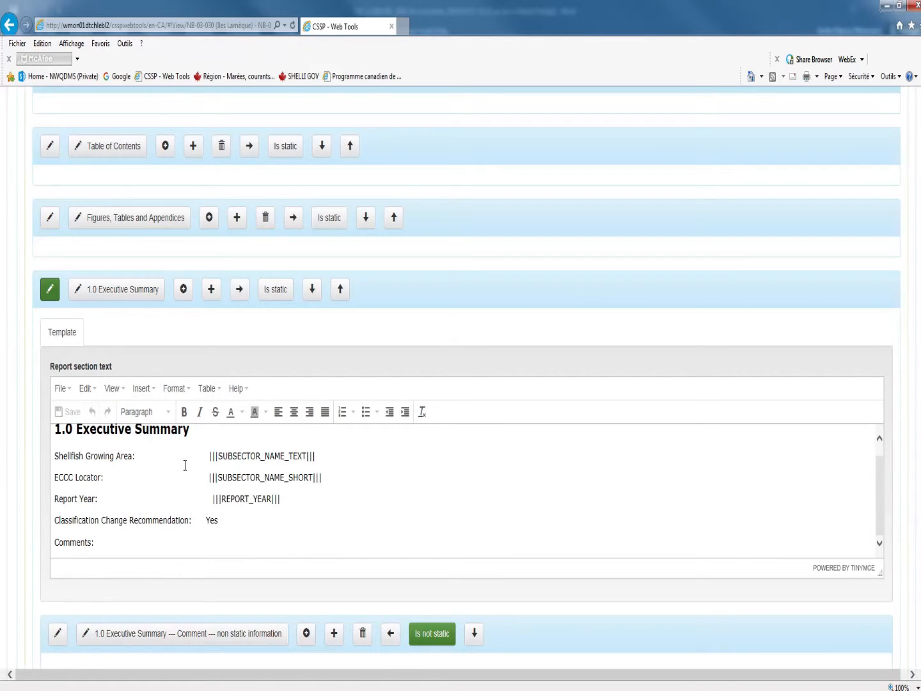
Make a trial edit after the SUBSECTOR_NAME_TEXT placeholder on the Shellfish Growing Area line and save the section text
left_click(317, 458)
type("l")
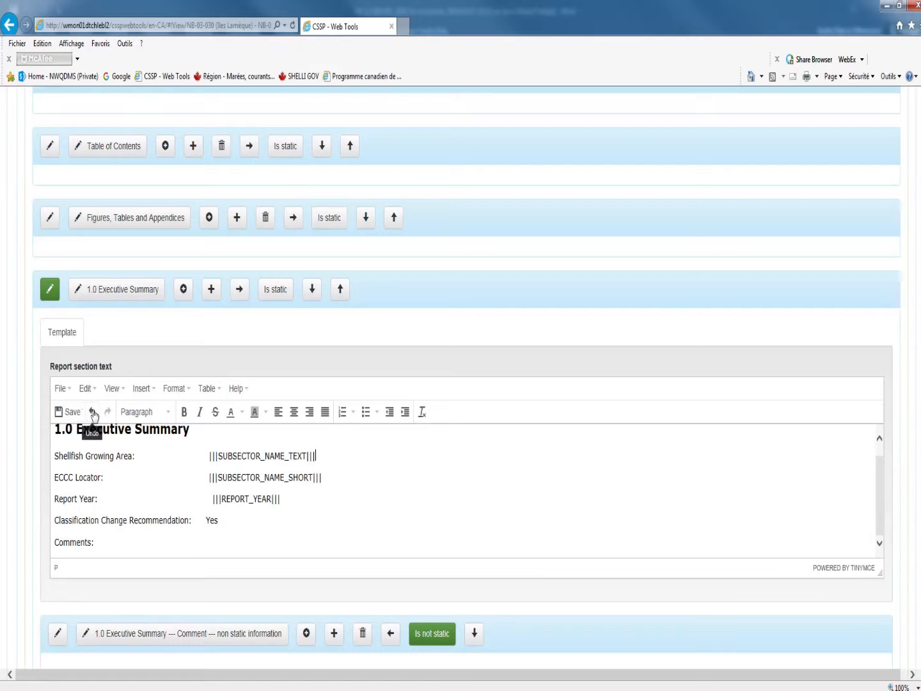
left_click(74, 415)
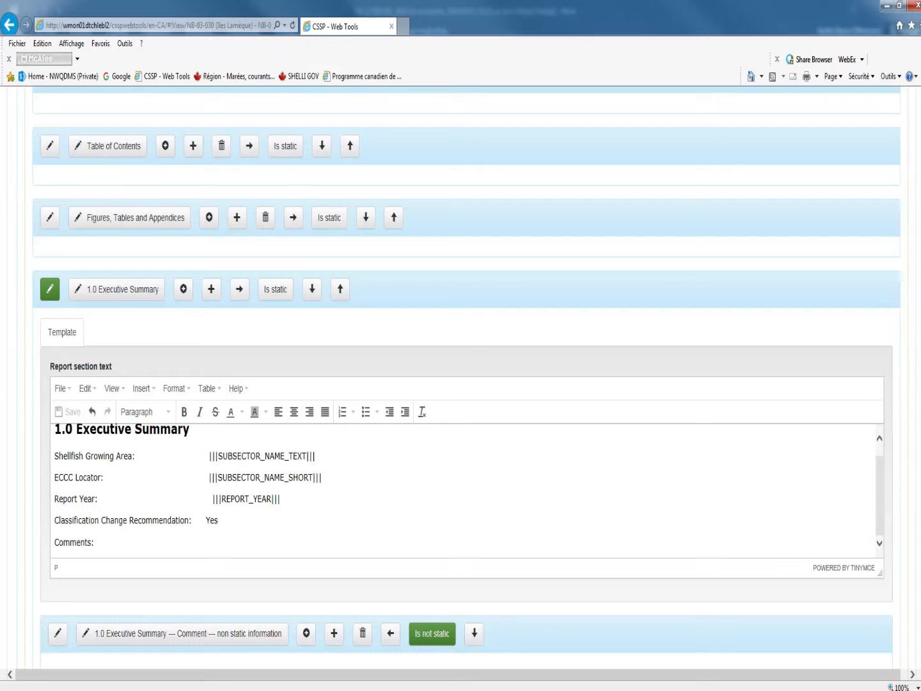
Check the paragraph styles applied to the 1.0 Executive Summary heading and to the Shellfish Growing Area line
scroll(183, 520, "up", 2)
left_click(182, 519)
scroll(173, 518, "up", 1)
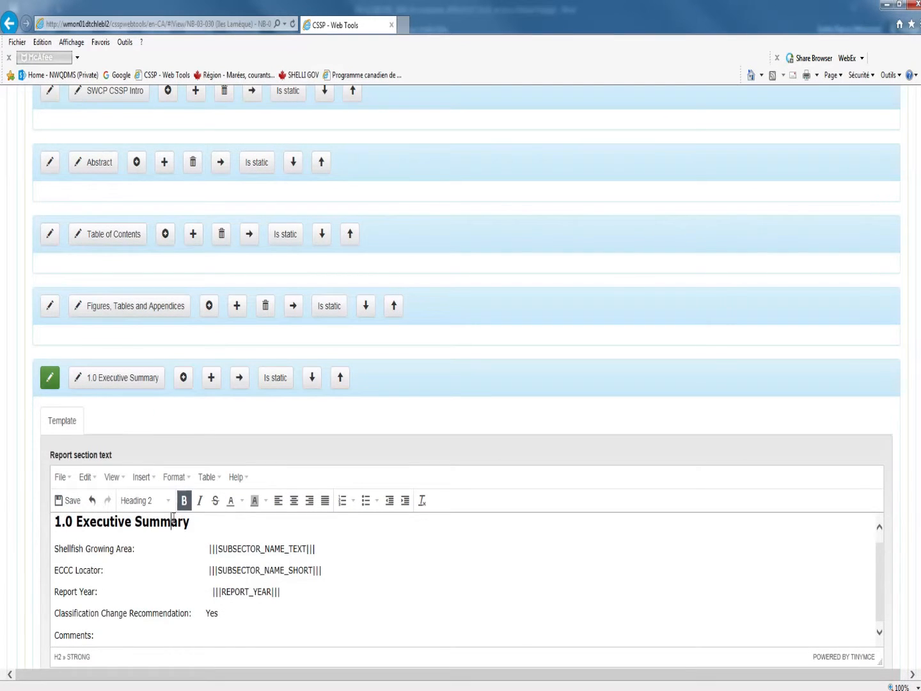
left_click(168, 503)
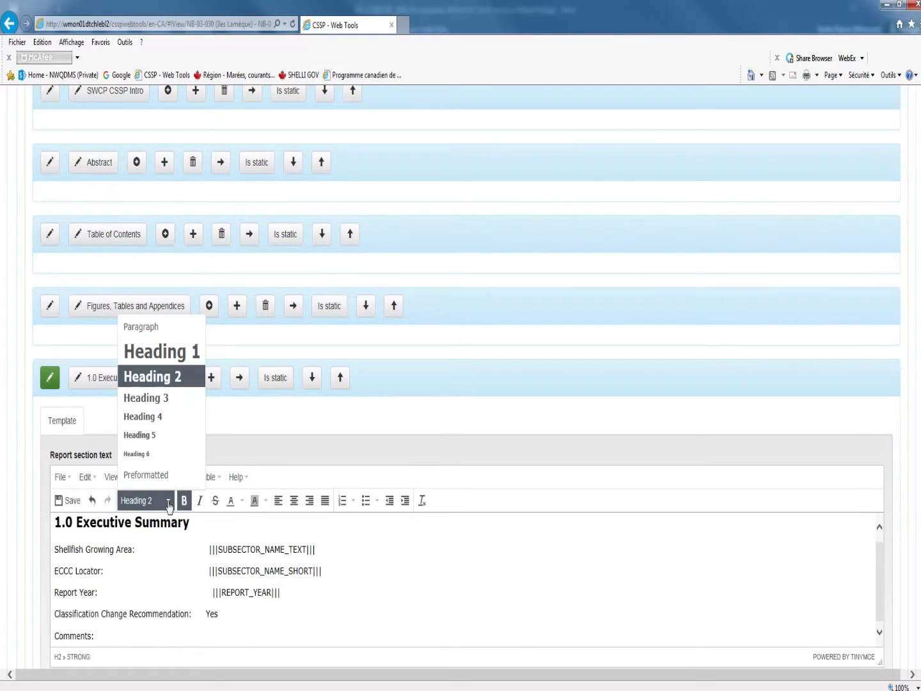
left_click(192, 522)
left_click_drag(193, 522, 55, 530)
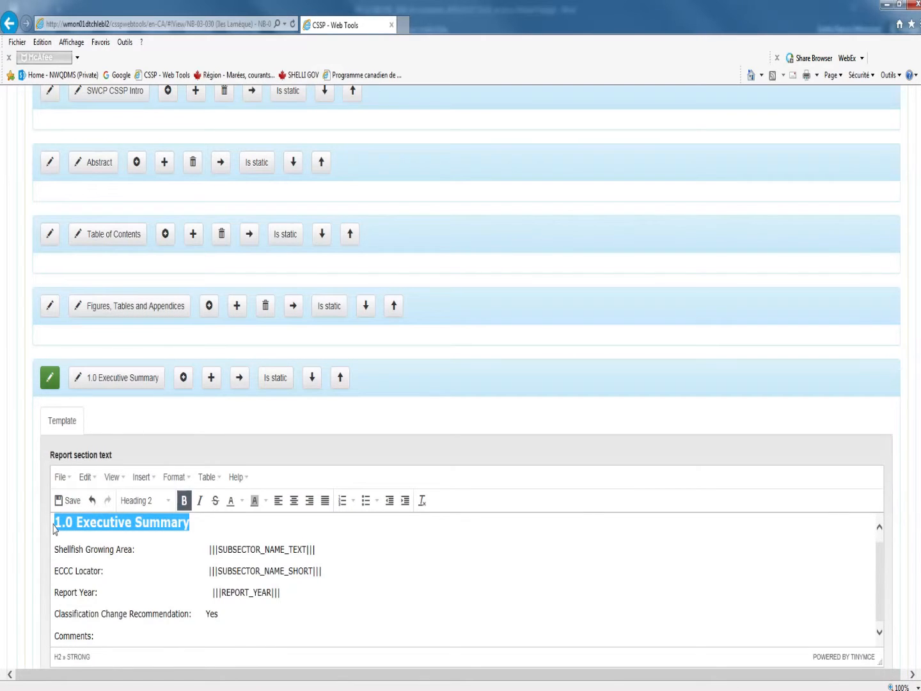
left_click(191, 522)
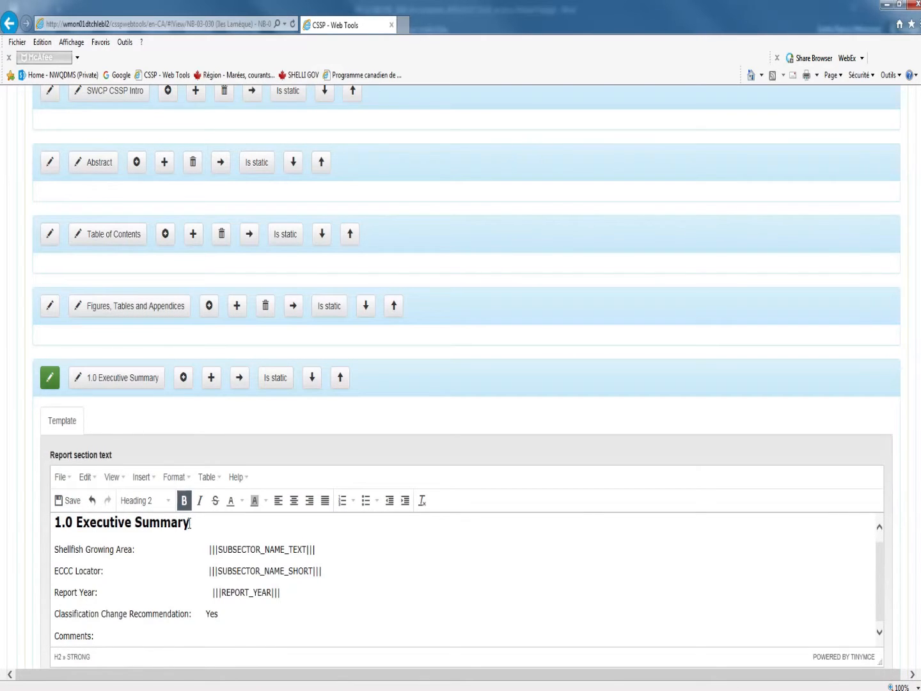
left_click(103, 548)
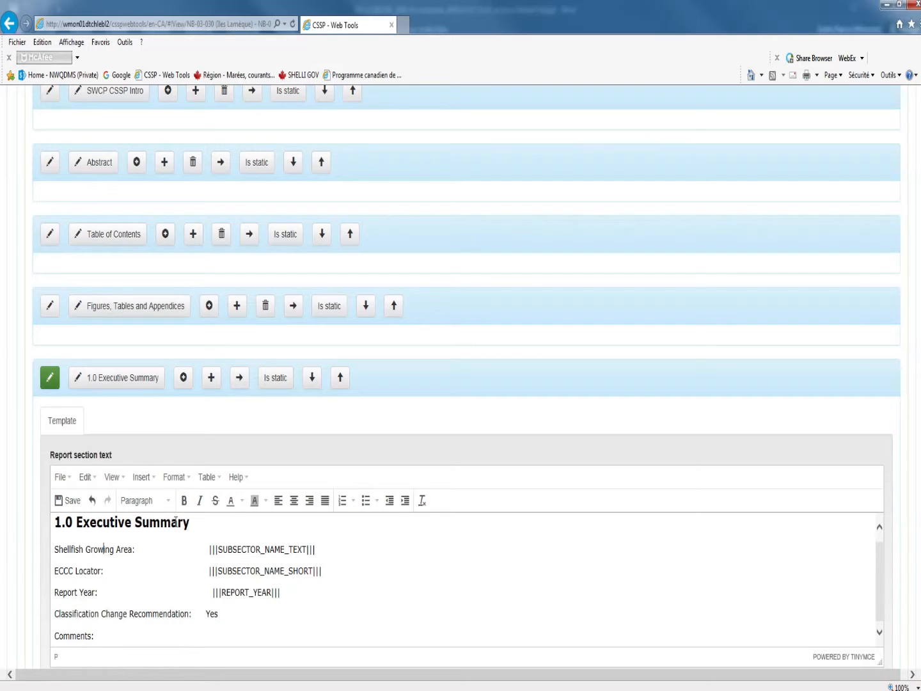
left_click(170, 503)
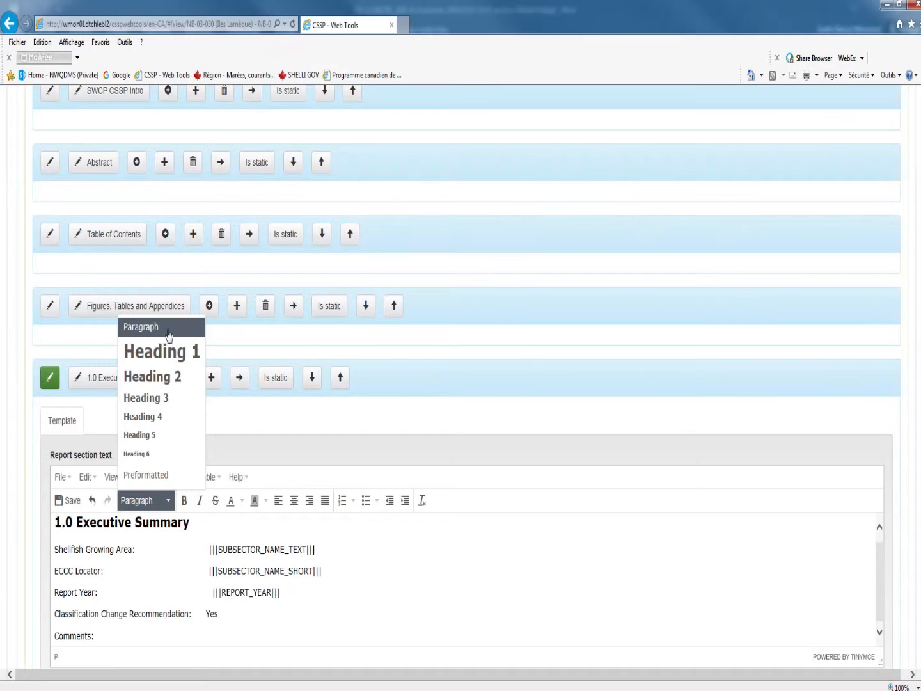
left_click(110, 527)
left_click(167, 503)
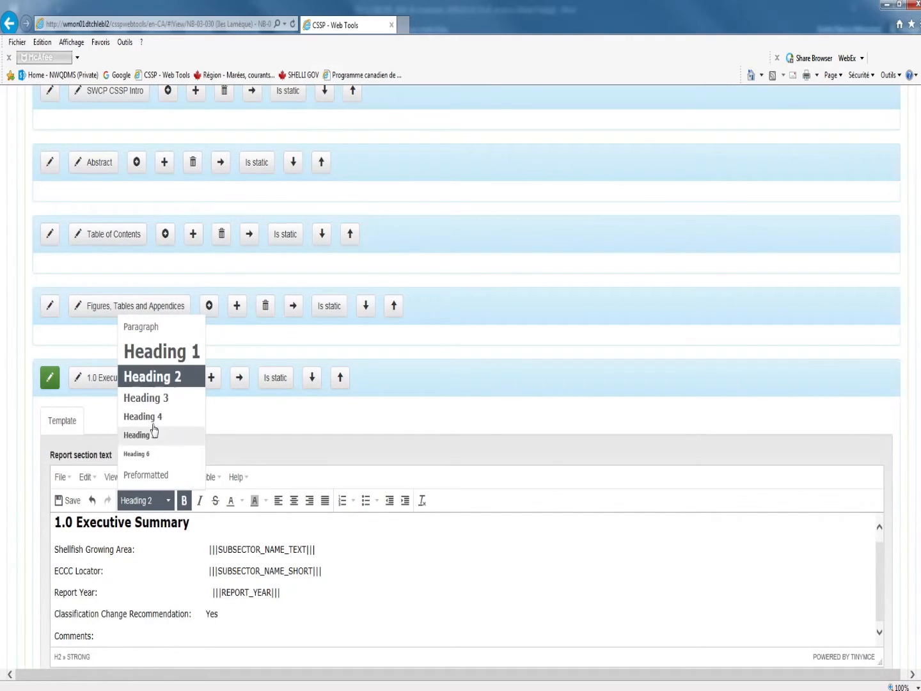
left_click(131, 566)
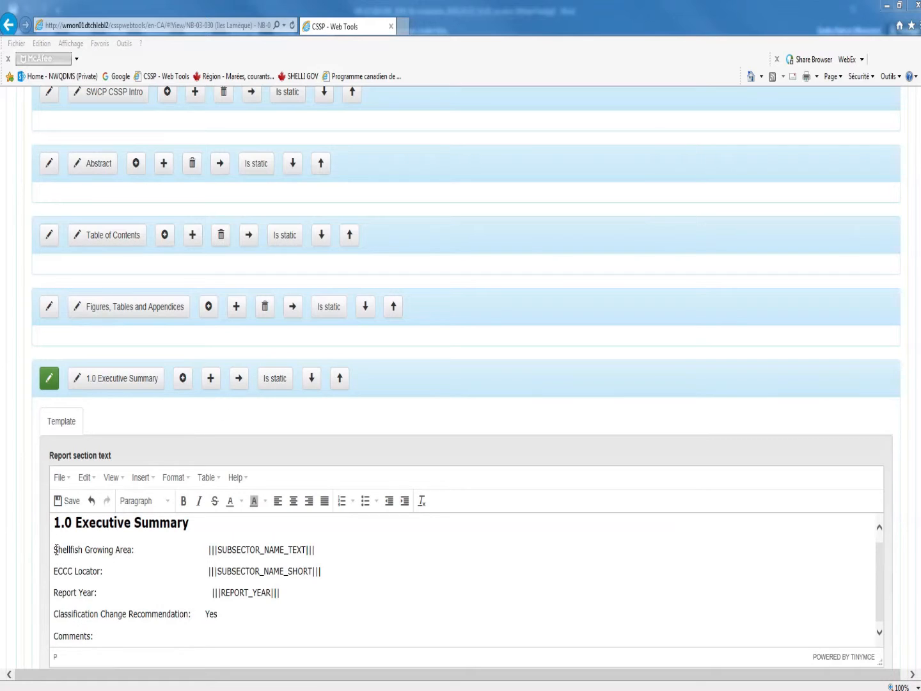
left_click(209, 549)
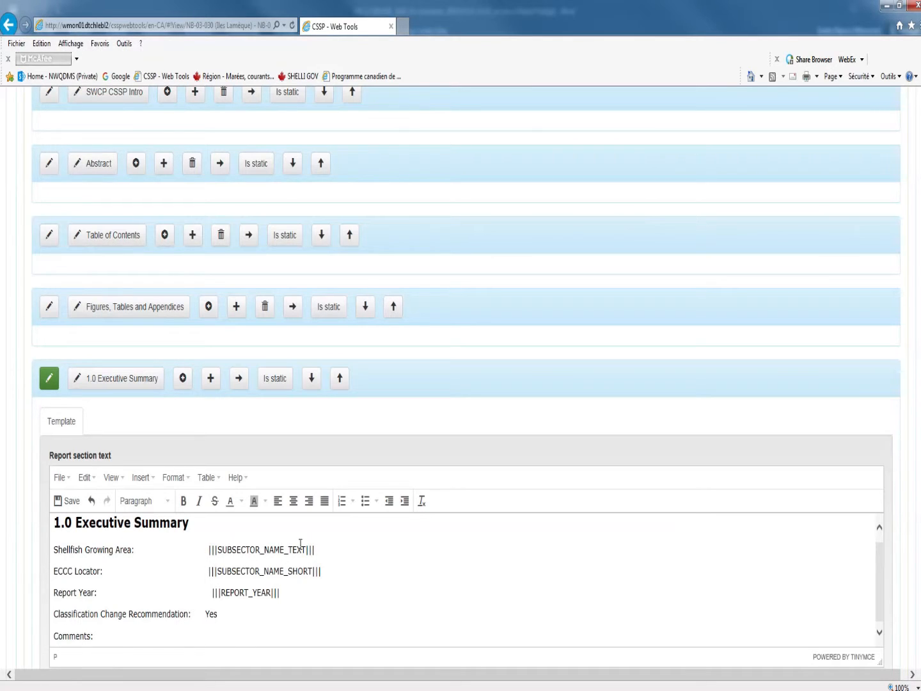
left_click_drag(308, 549, 229, 551)
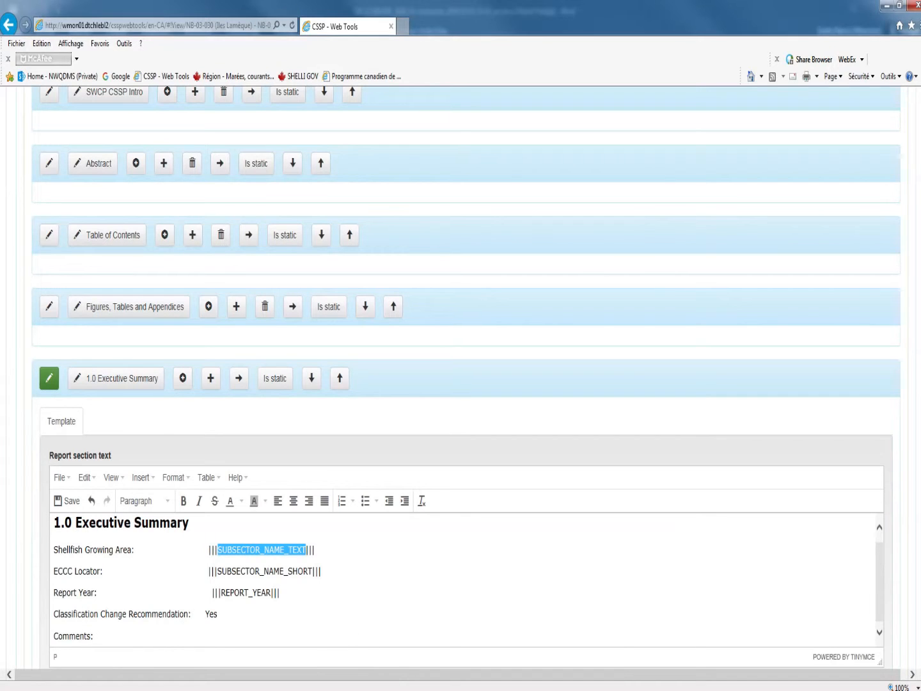
left_click(403, 690)
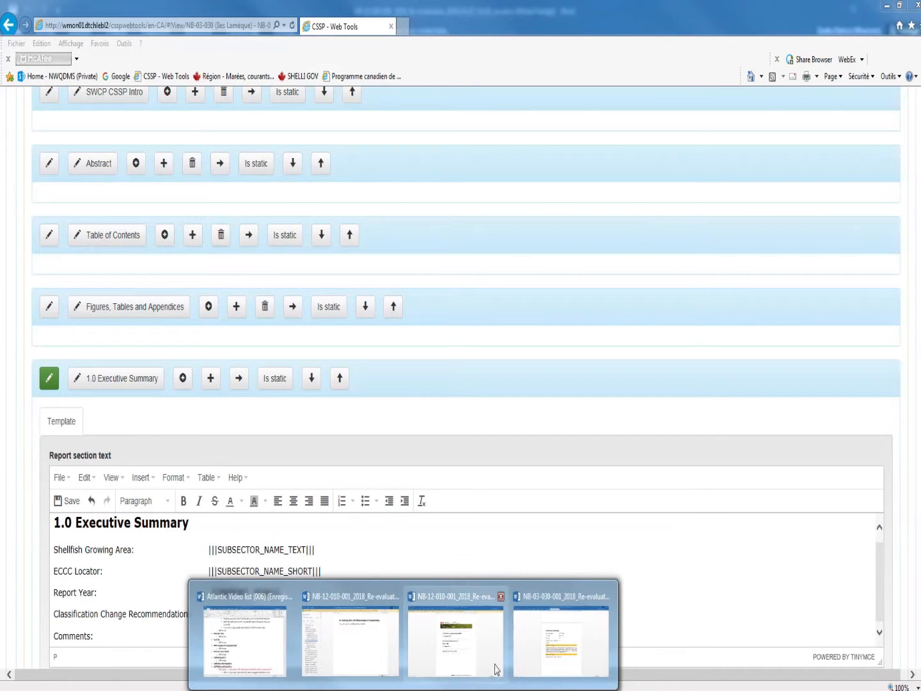
left_click(556, 659)
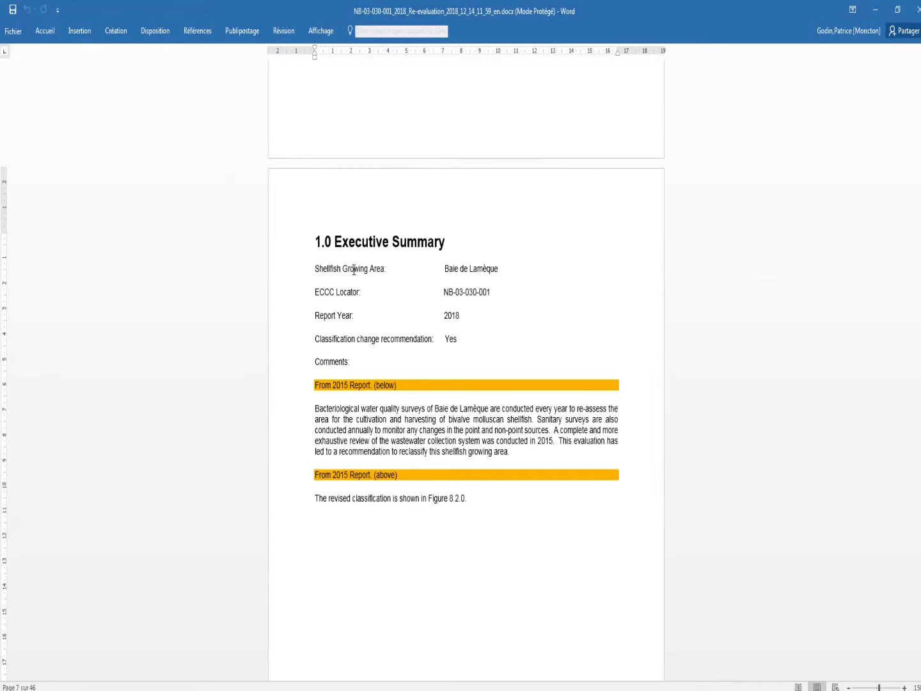
left_click_drag(448, 270, 499, 266)
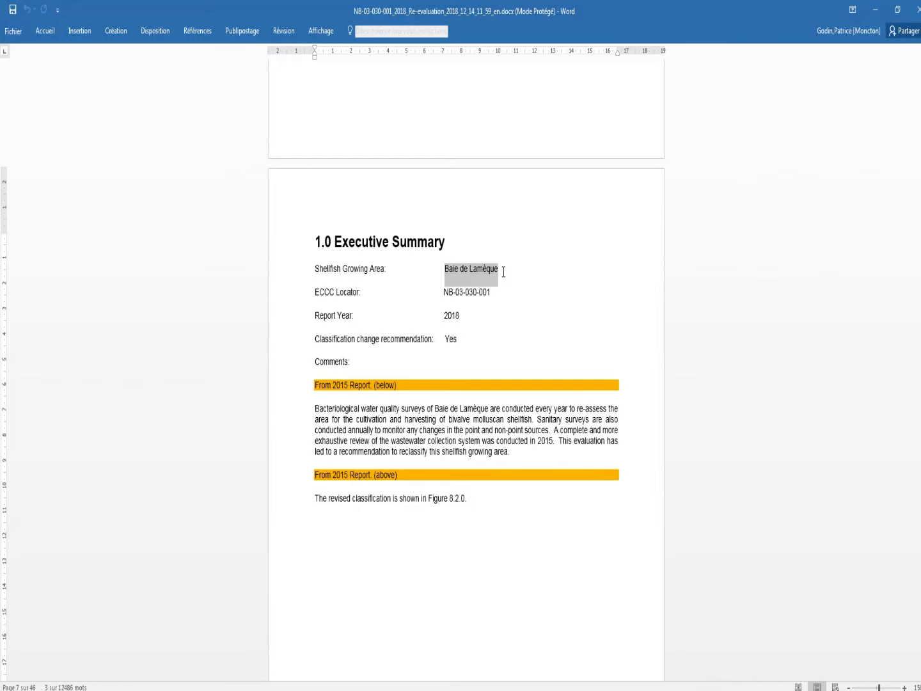
left_click(95, 685)
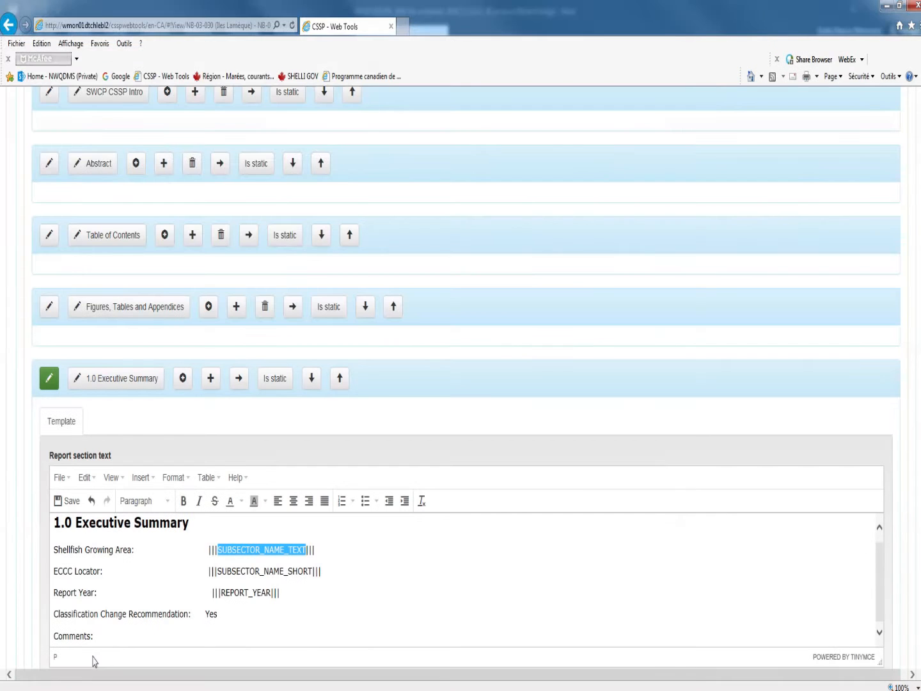
Collapse the 1.0 Executive Summary text and open the template text of its Comment non static information subsection
scroll(57, 257, "down", 1)
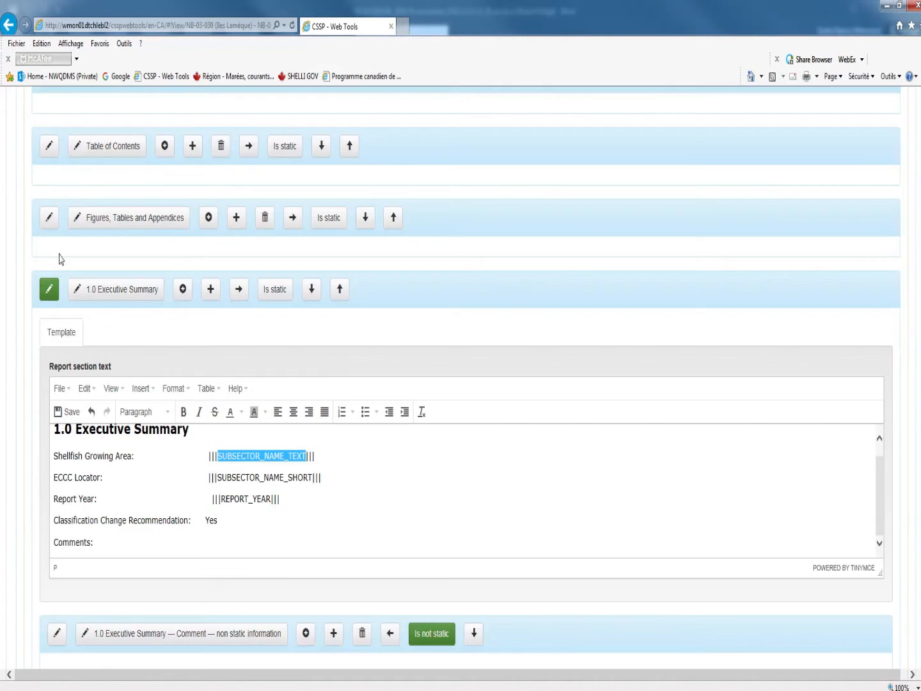
left_click(47, 293)
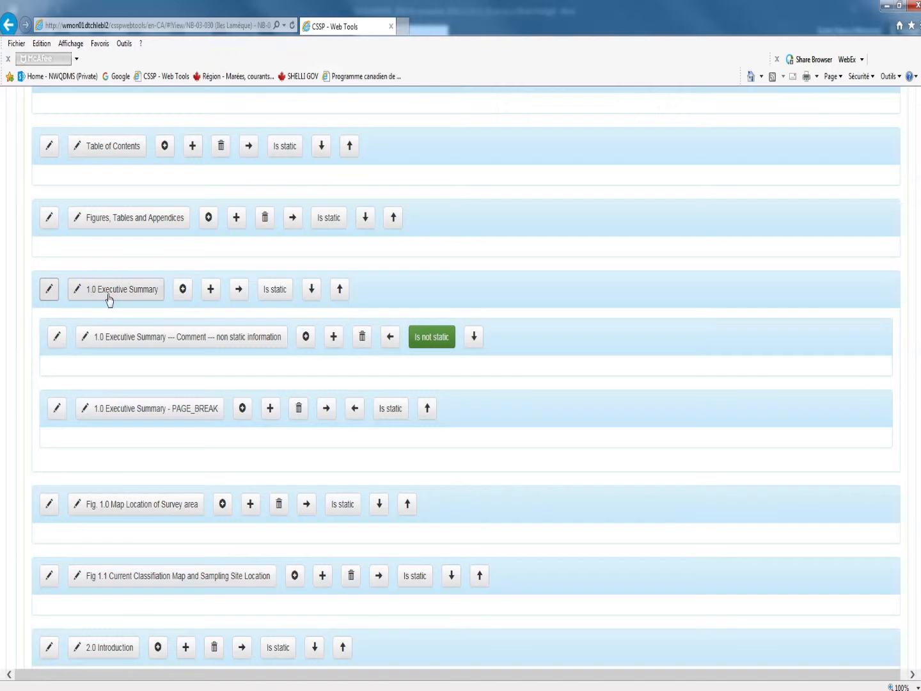
left_click(57, 336)
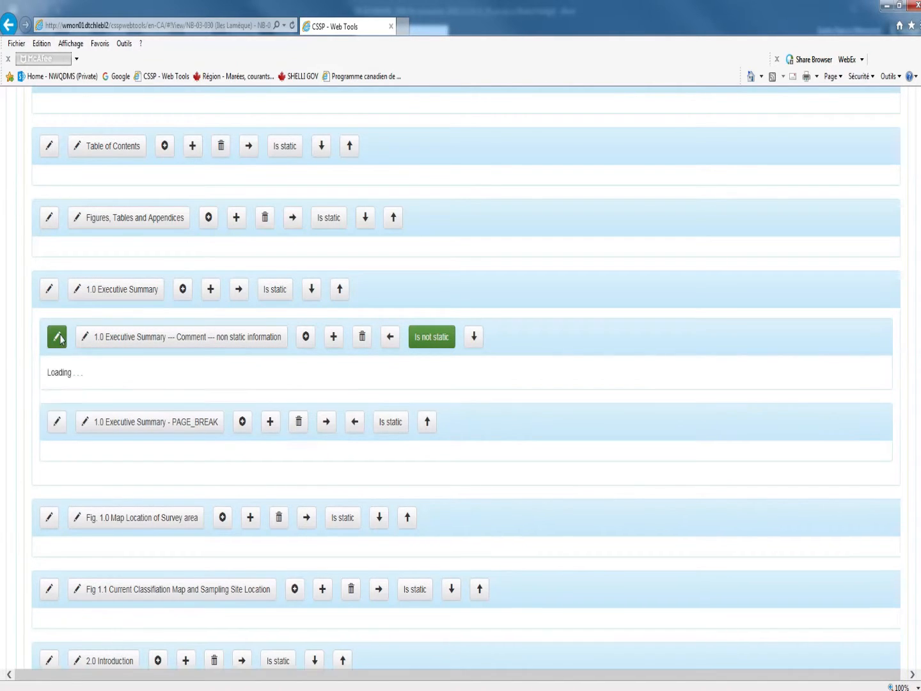
scroll(158, 459, "down", 1)
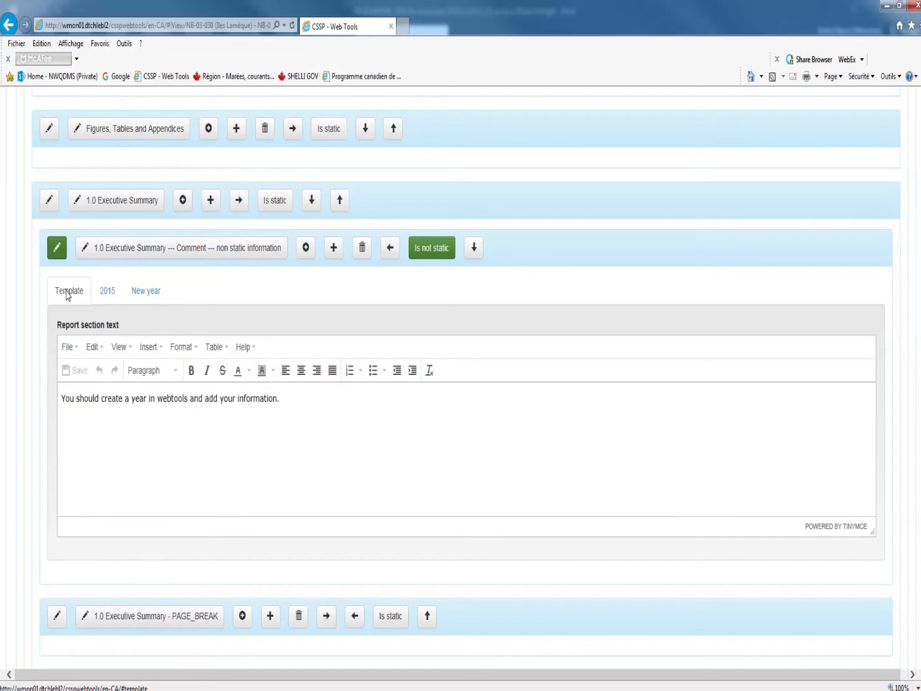
left_click(63, 400)
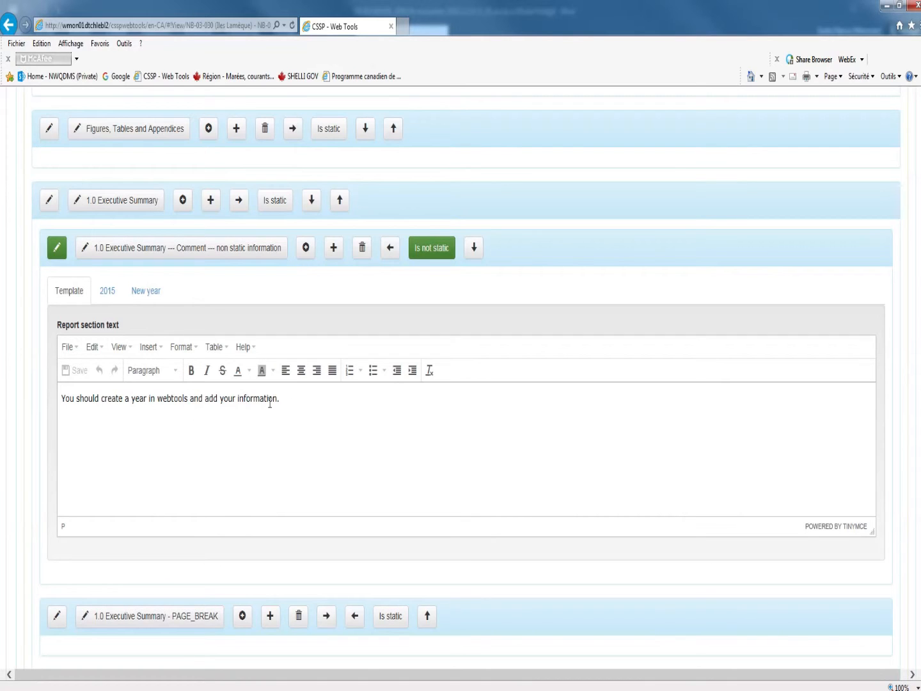
left_click(403, 689)
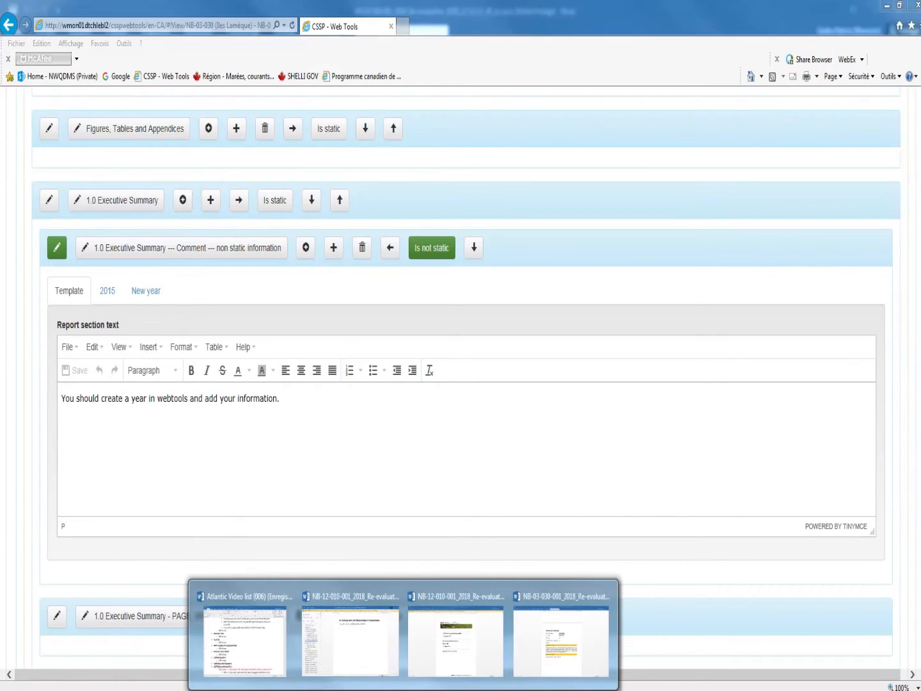
left_click(445, 647)
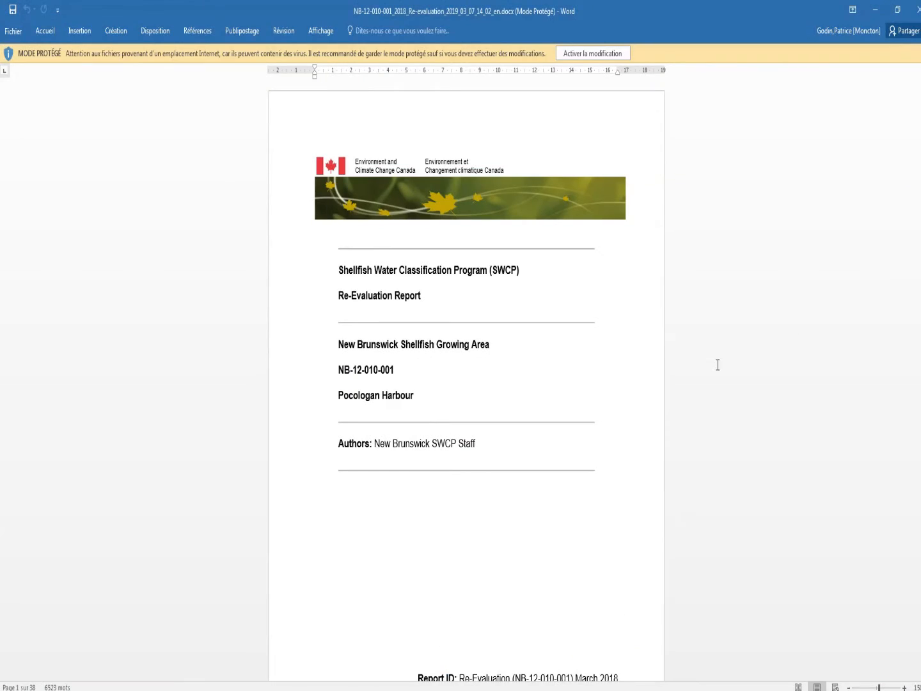
scroll(499, 461, "down", 15)
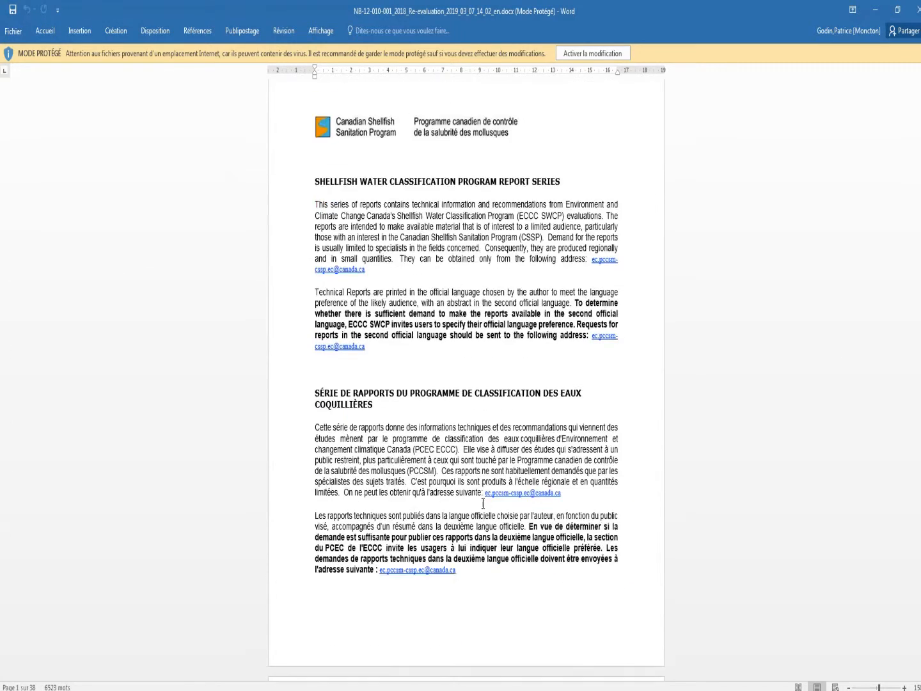
scroll(483, 503, "down", 20)
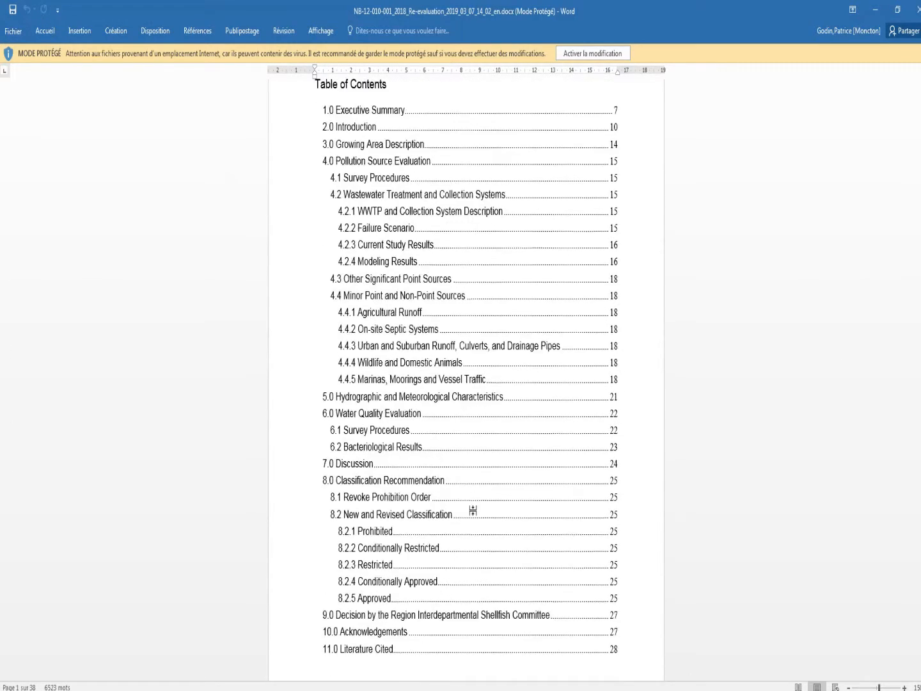
scroll(467, 517, "down", 20)
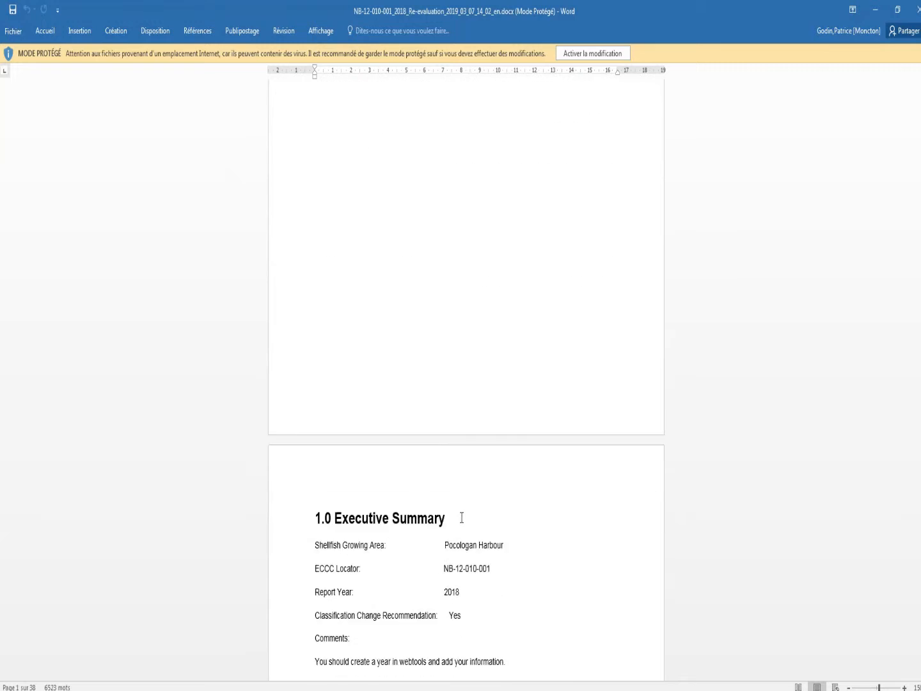
mouse_move(316, 455)
left_mouse_down()
mouse_move(351, 470)
mouse_move(510, 471)
mouse_move(391, 456)
mouse_move(323, 464)
left_mouse_up()
left_click(511, 462)
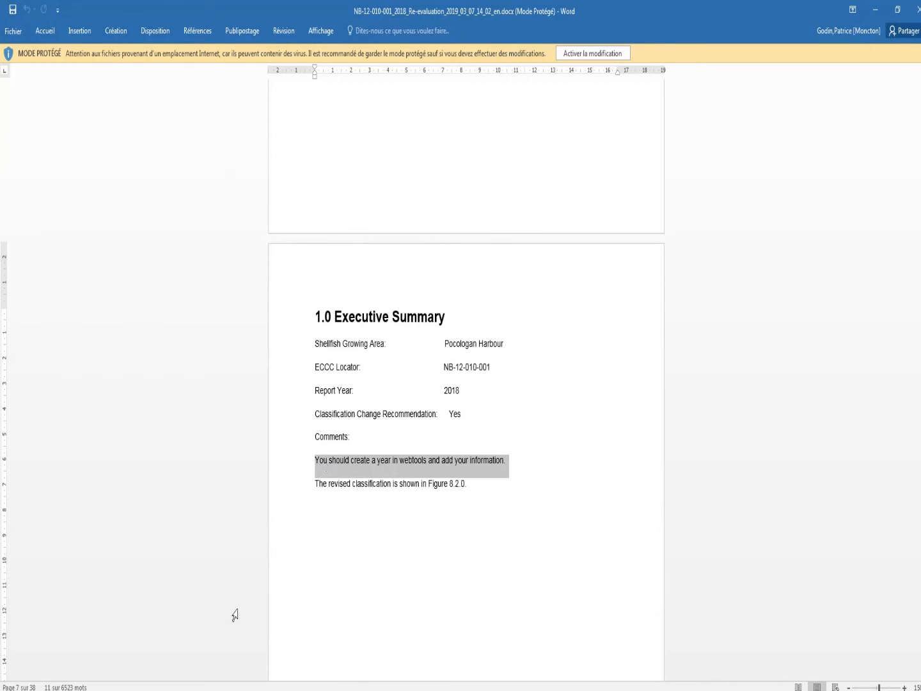
left_click(153, 690)
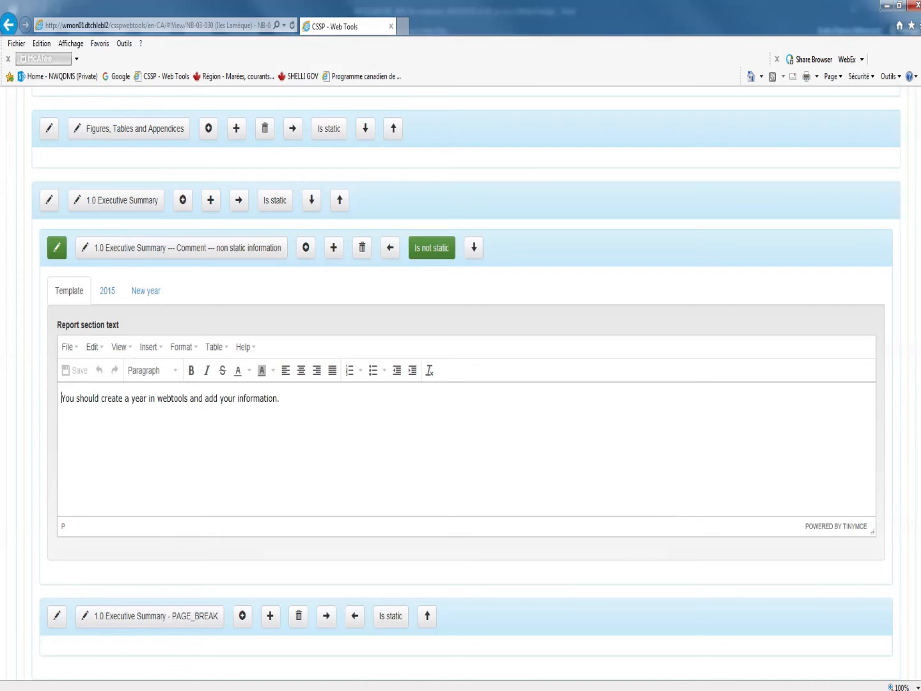
left_click(110, 291)
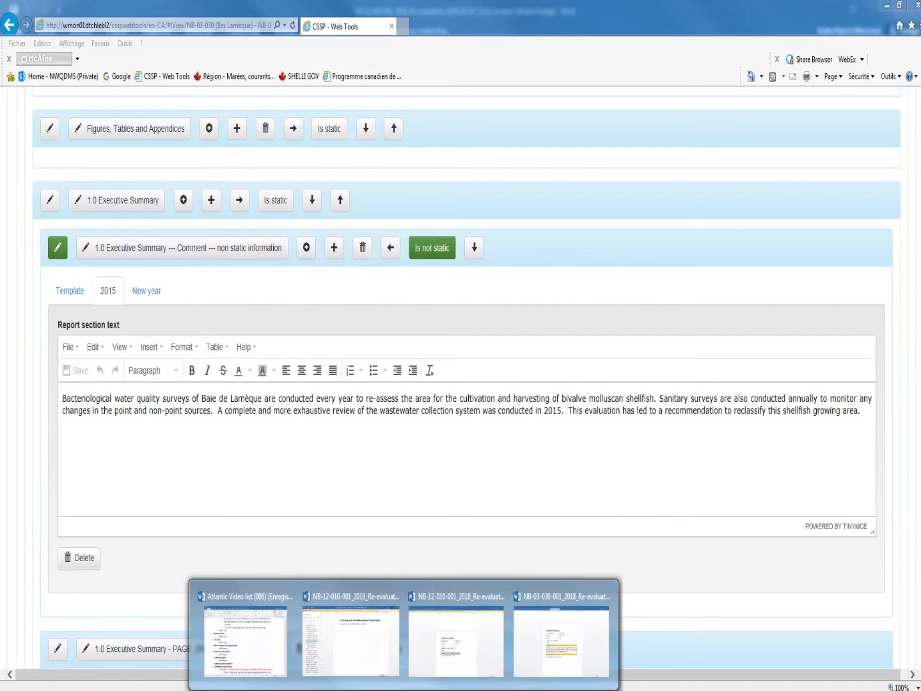
left_click(561, 660)
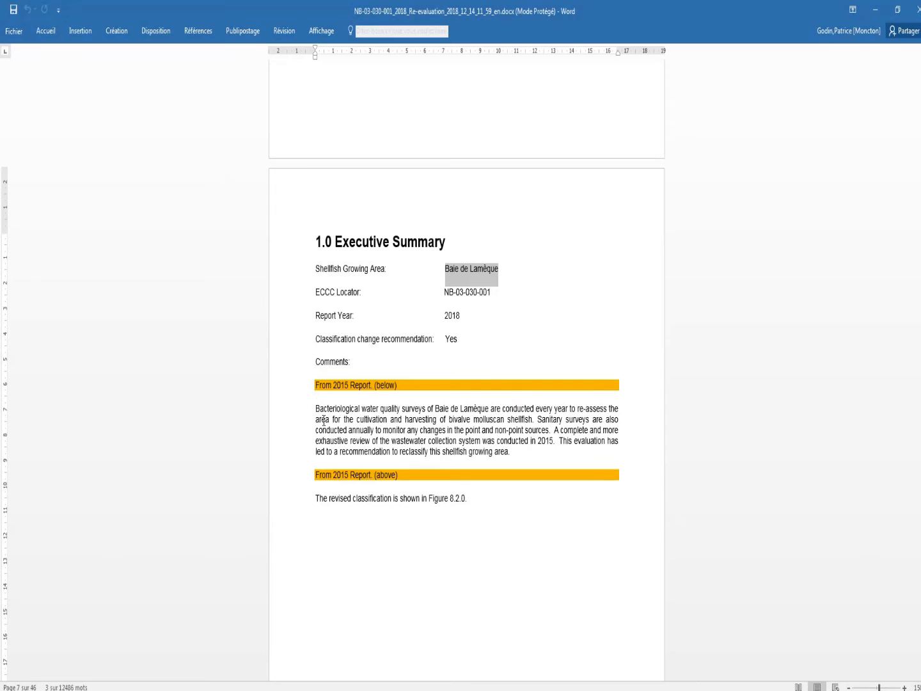
left_click_drag(317, 410, 517, 464)
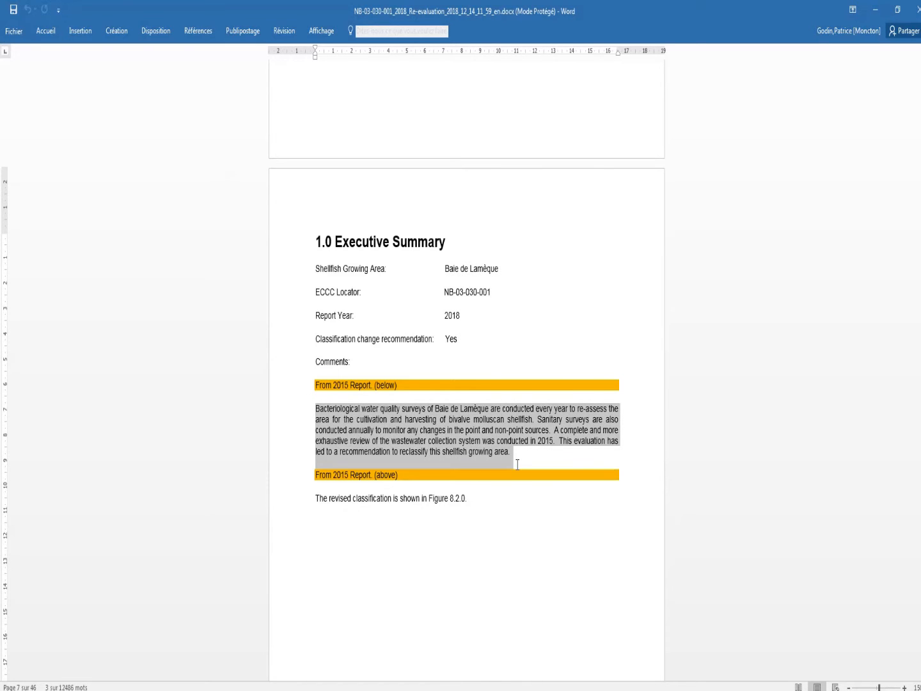
left_click_drag(462, 314, 444, 313)
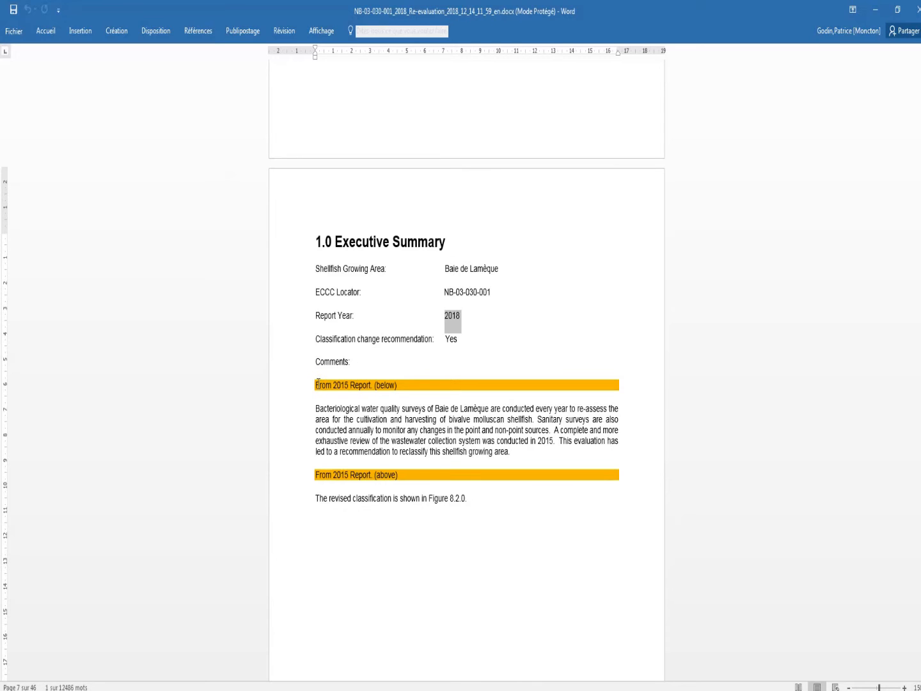
left_click_drag(318, 383, 407, 384)
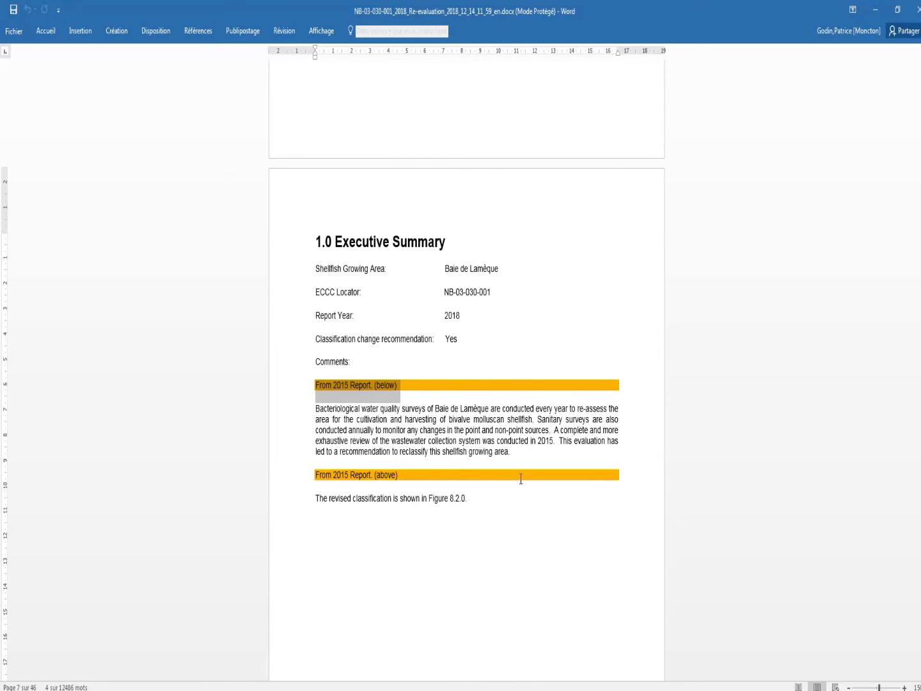
left_click(339, 419)
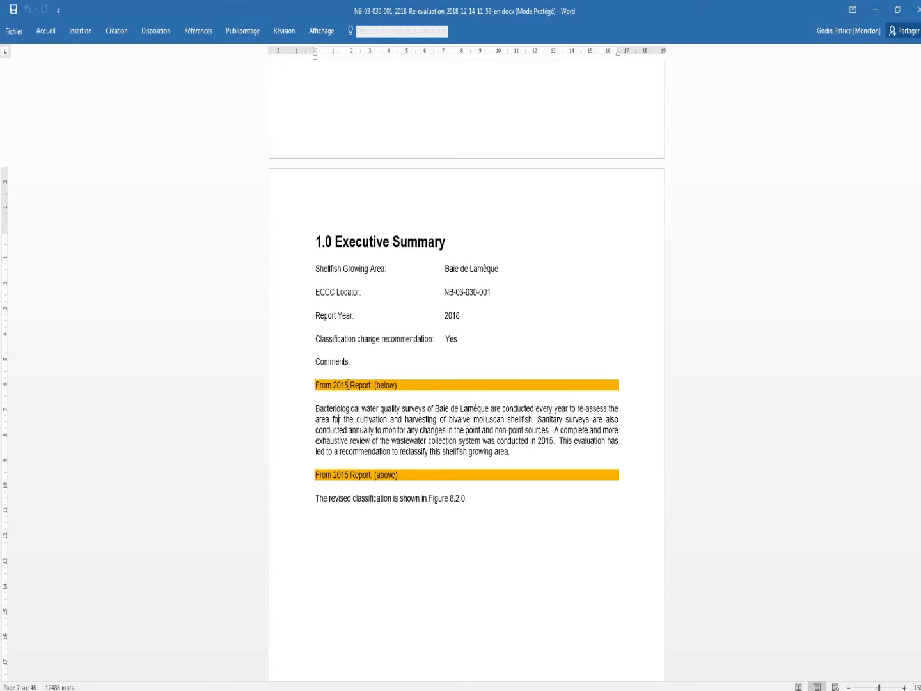
key("alt+Tab")
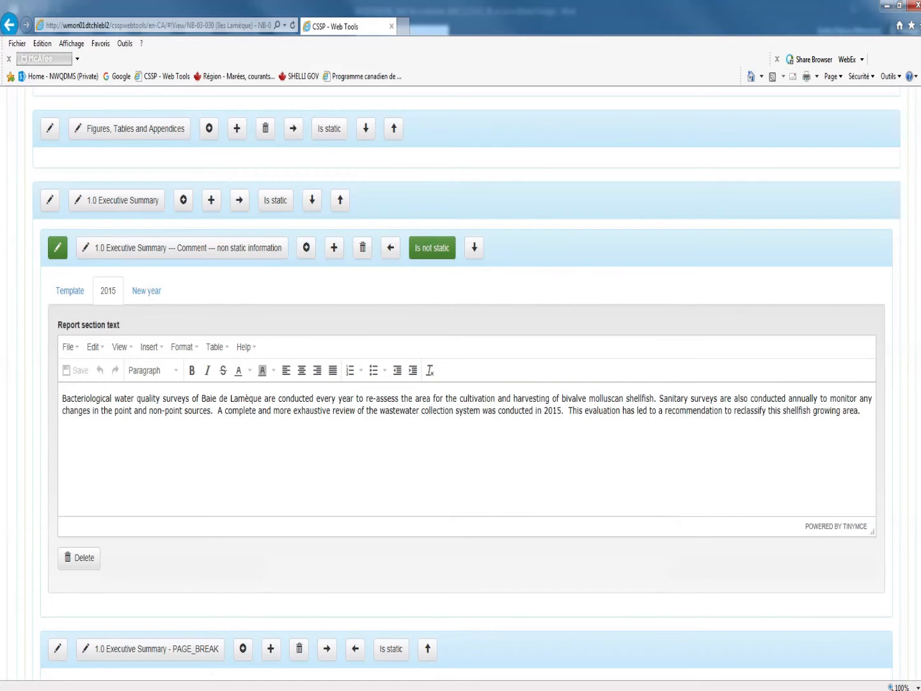
Add a new report year, 2018, to the 1.0 Executive Summary Comment non static information subsection
left_click(146, 291)
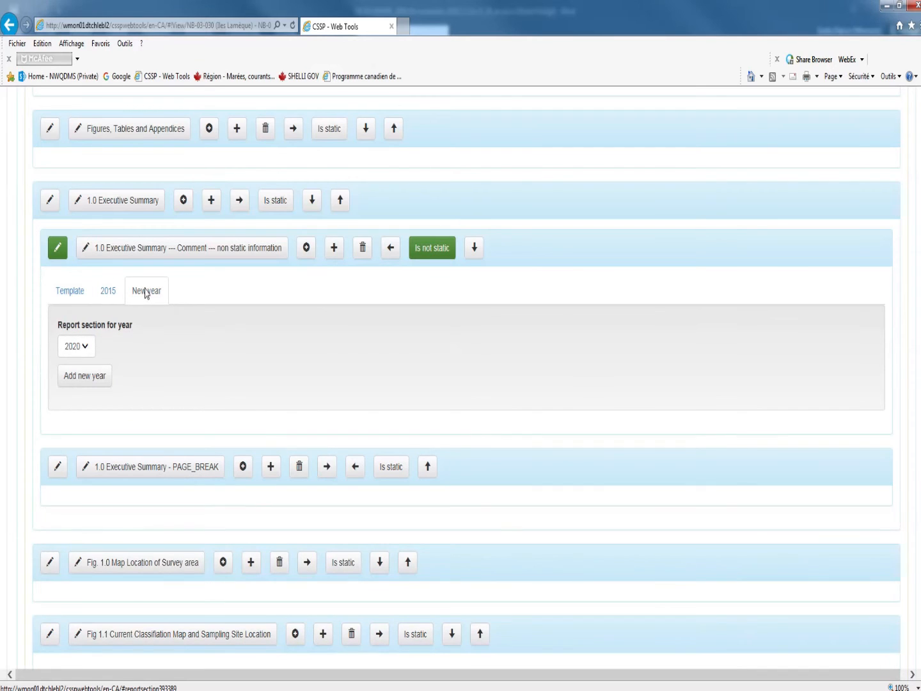
left_click(83, 346)
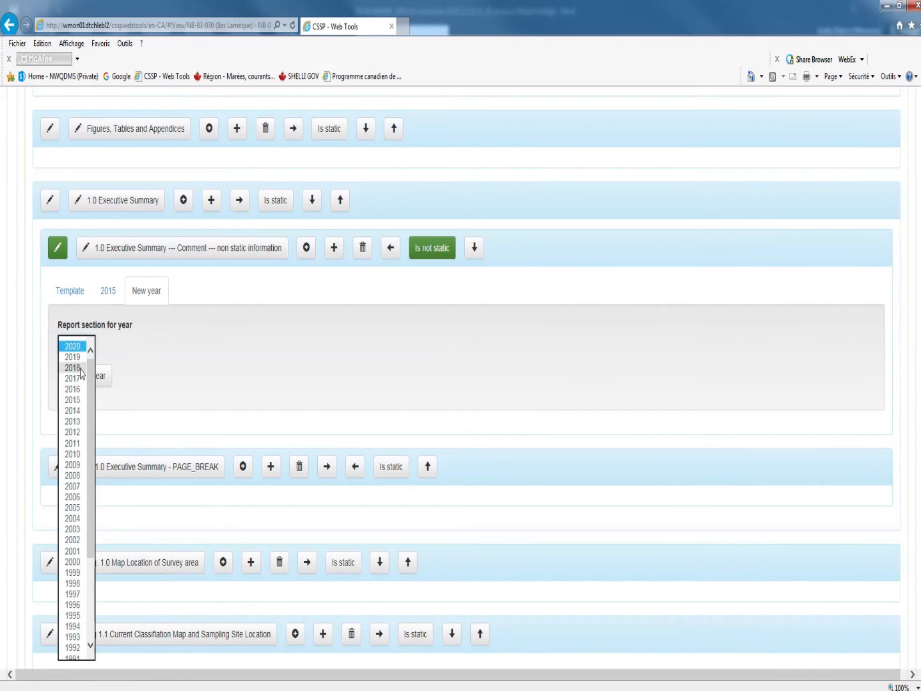
left_click(81, 366)
left_click(95, 384)
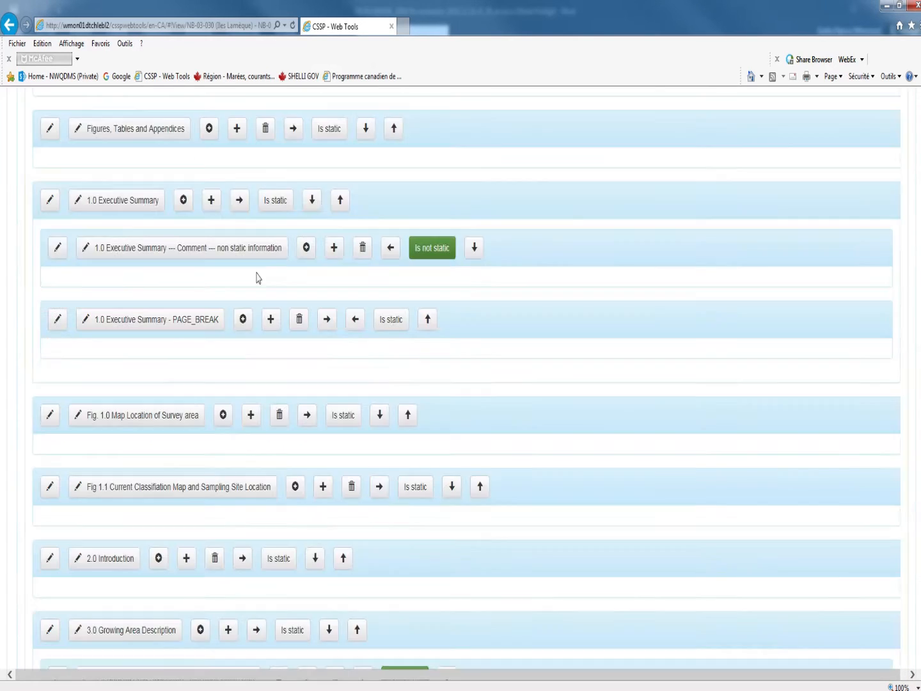
Reopen the 1.0 Executive Summary Comment subsection and display its 2018 report section text
scroll(256, 275, "up", 10)
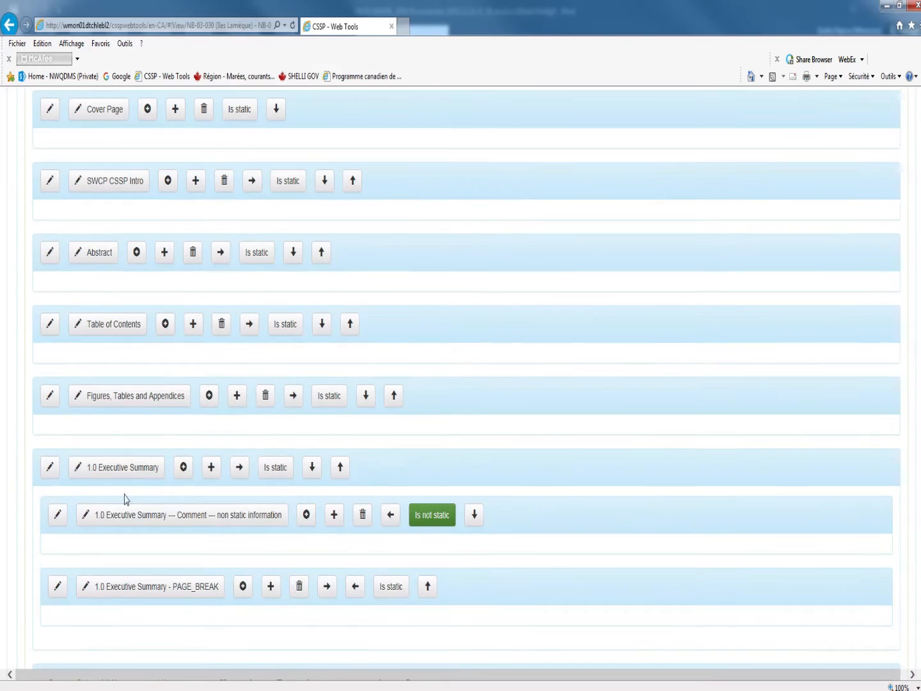
left_click(60, 517)
scroll(129, 512, "down", 1)
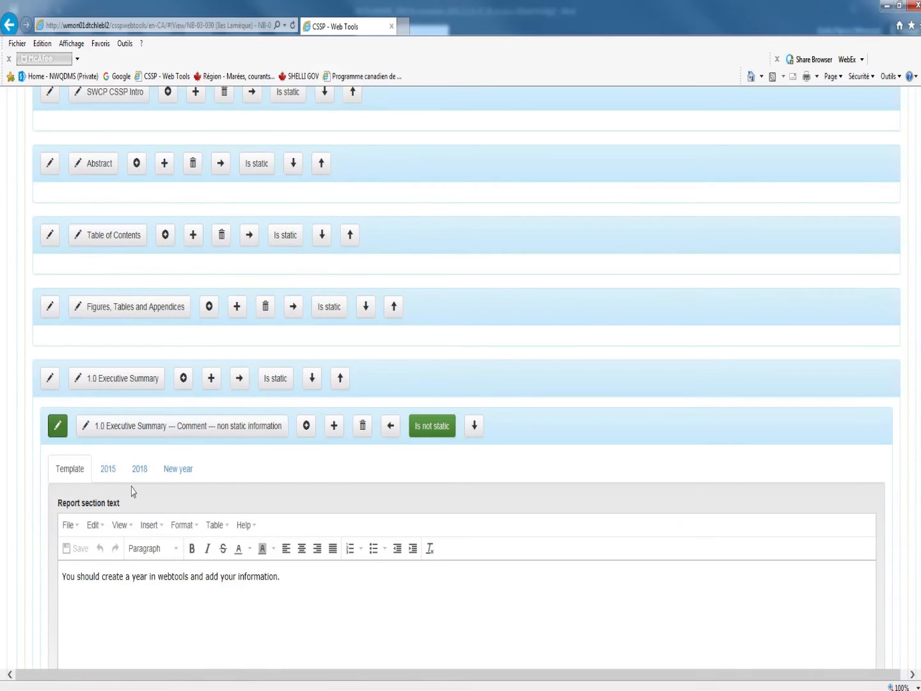
left_click(135, 476)
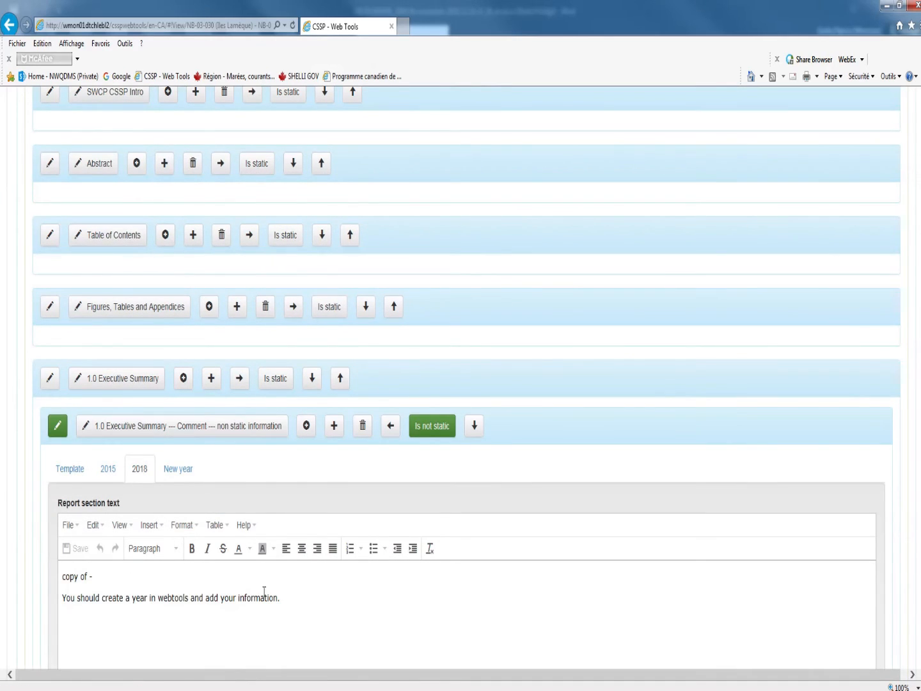
Examine the copied text in the 2018 version and compare it with the Comment subsection's template text
left_click_drag(284, 603, 63, 584)
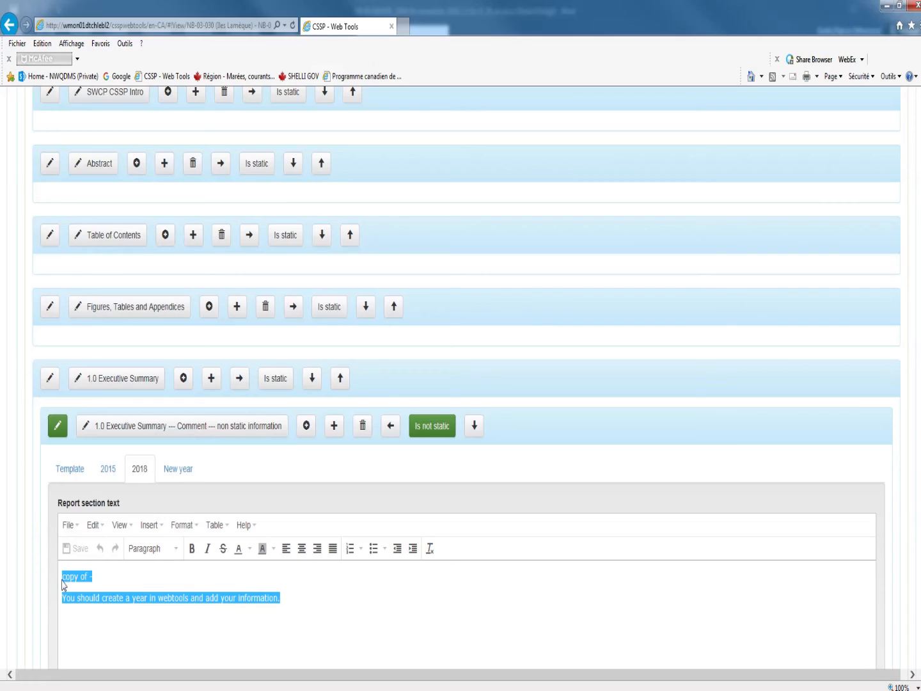
left_click(289, 596)
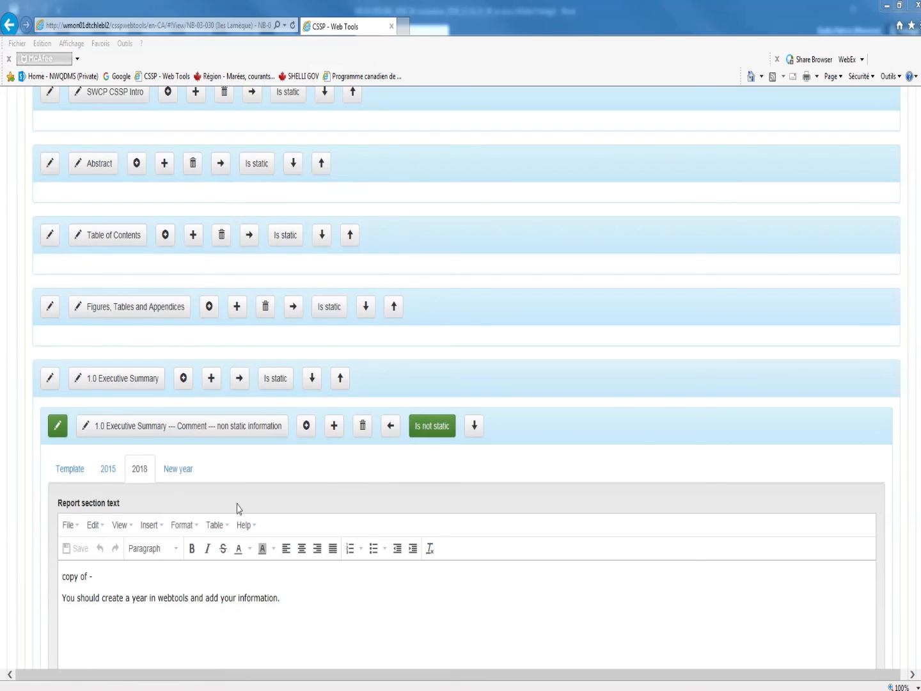
left_click(290, 584)
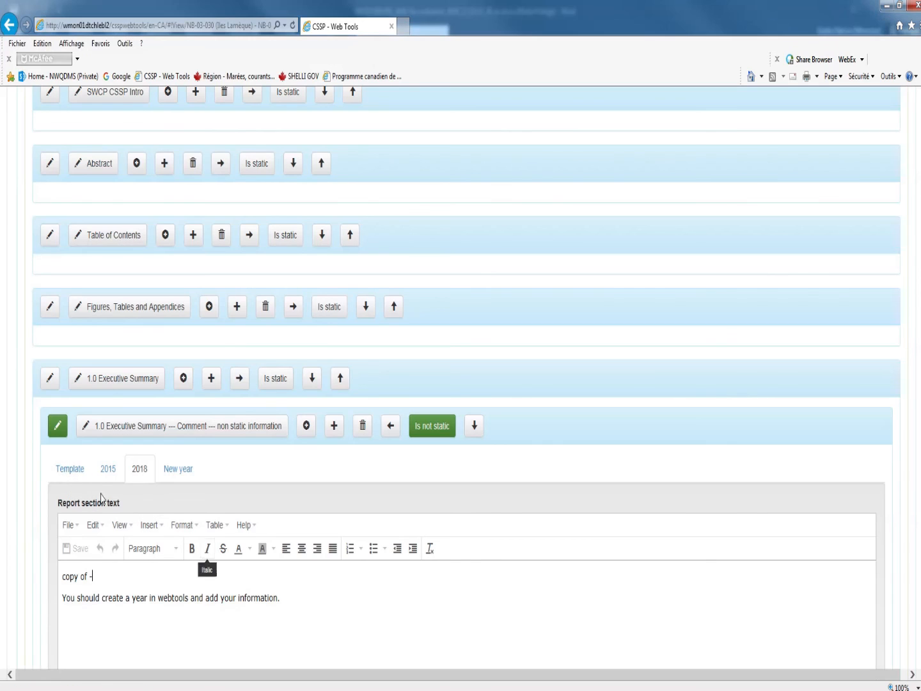
left_click(76, 470)
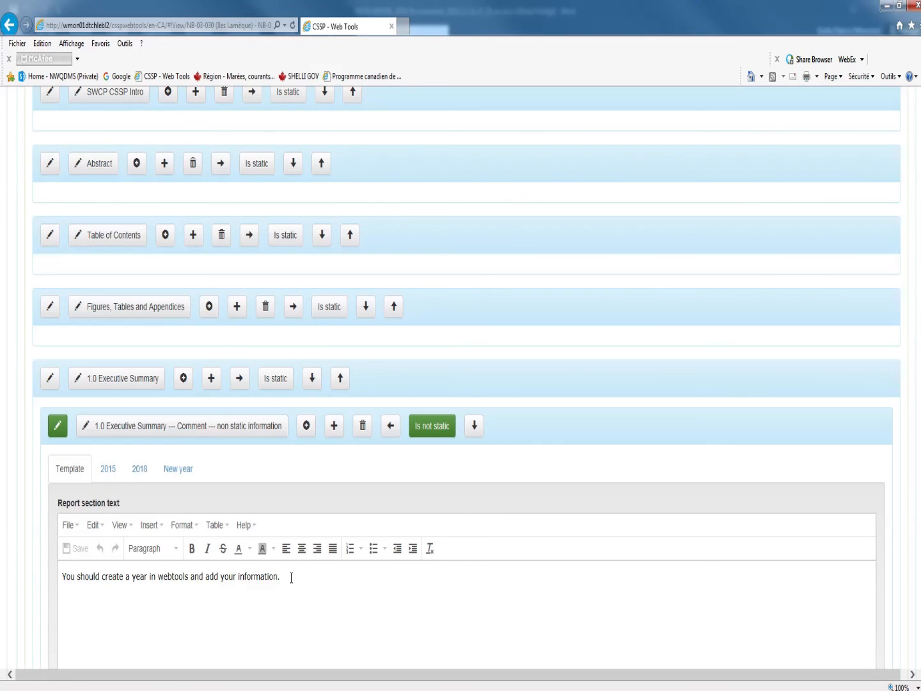